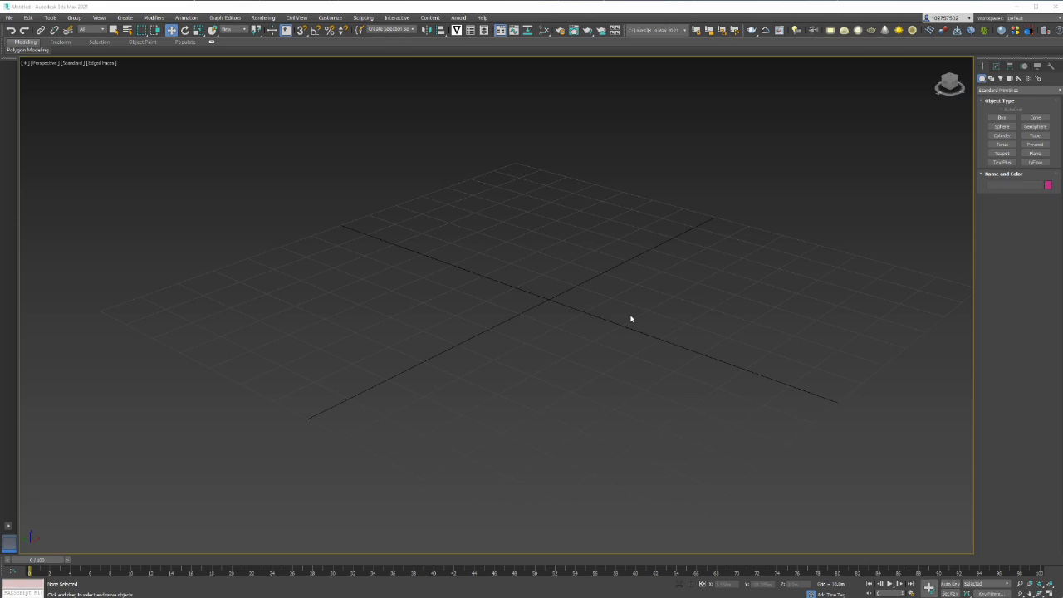
Create a flat box primitive about 30 m square and 2 m high beside the grid's centre.
click(1001, 118)
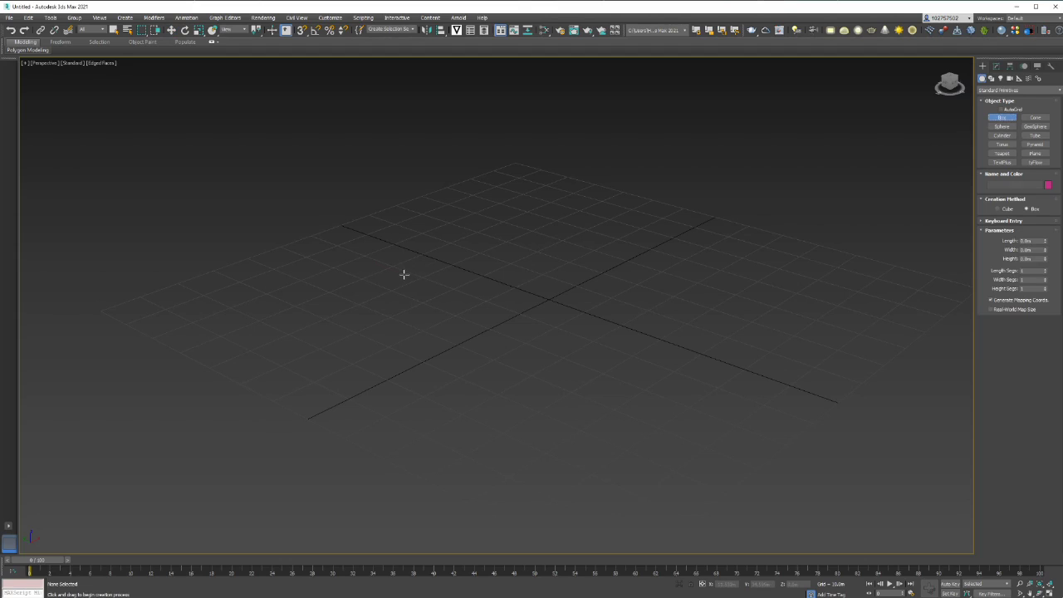
drag(404, 275, 409, 355)
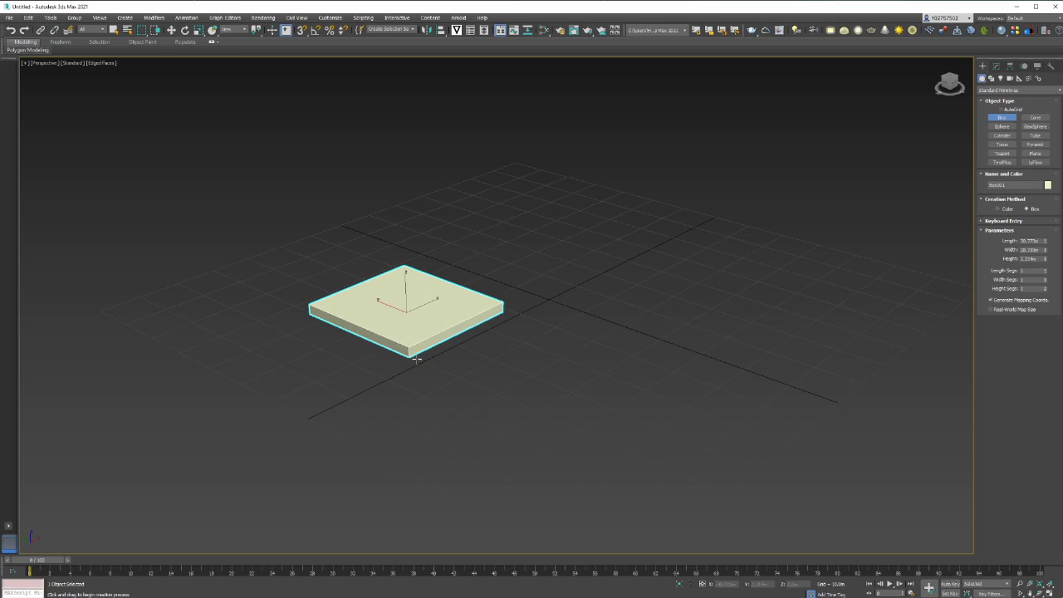
scroll(451, 323, up, 5)
scroll(451, 323, down, 2)
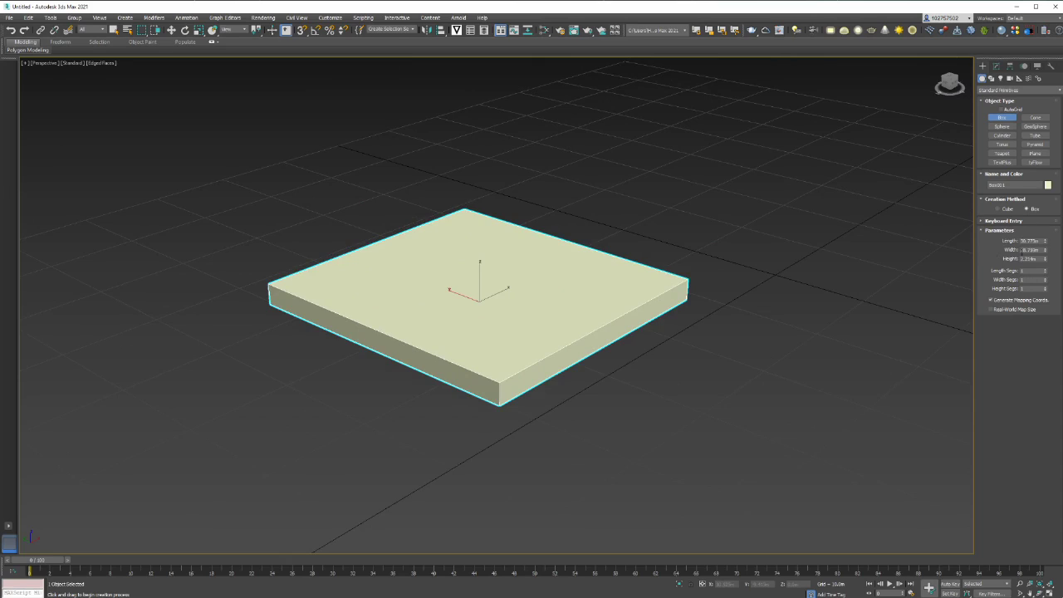
Add an Edit Poly modifier to the box.
click(995, 68)
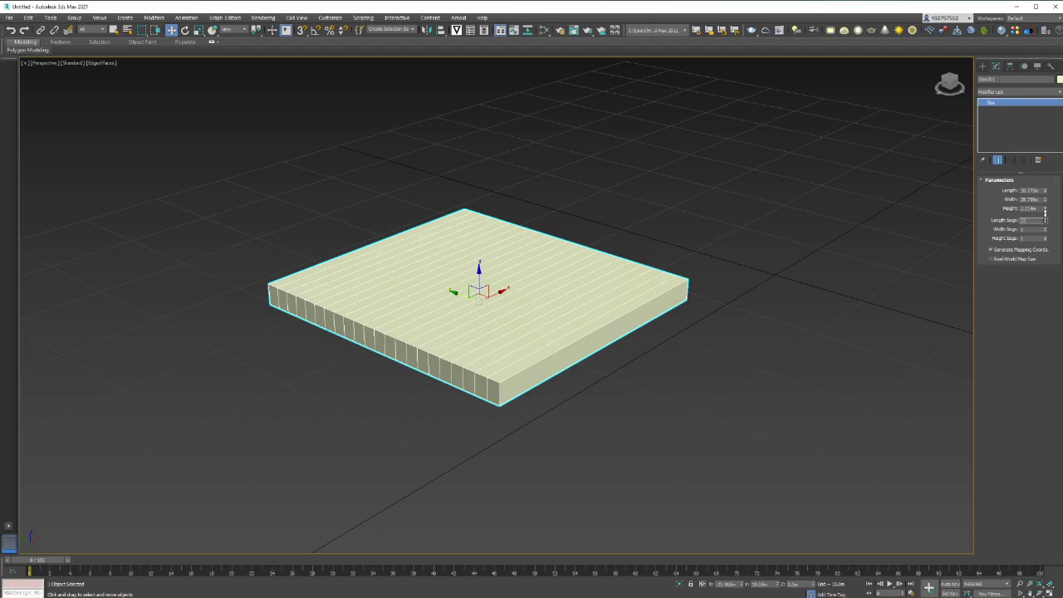
drag(1047, 222, 1051, 228)
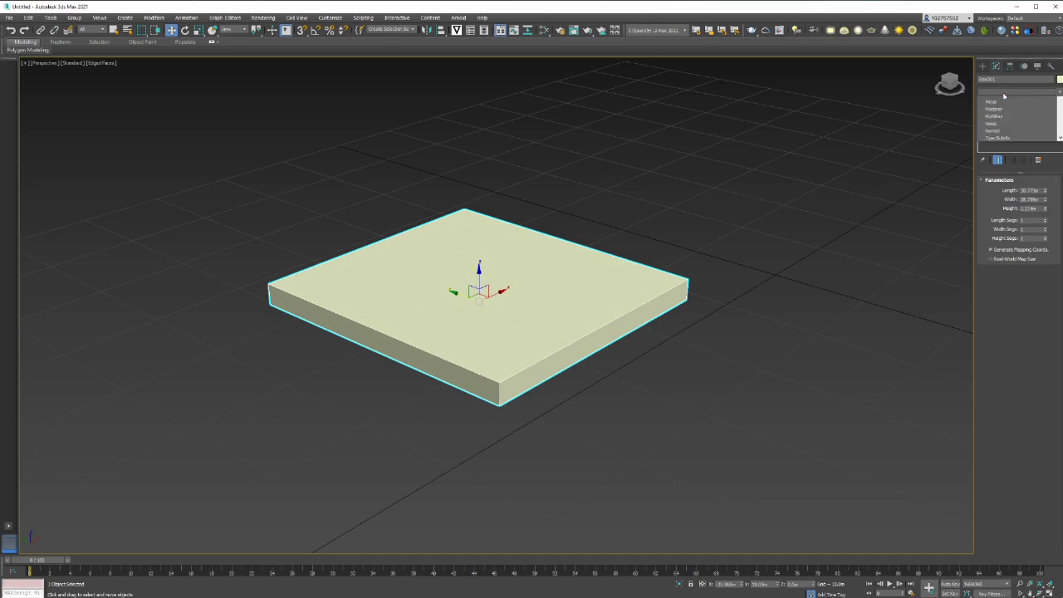
click(1003, 91)
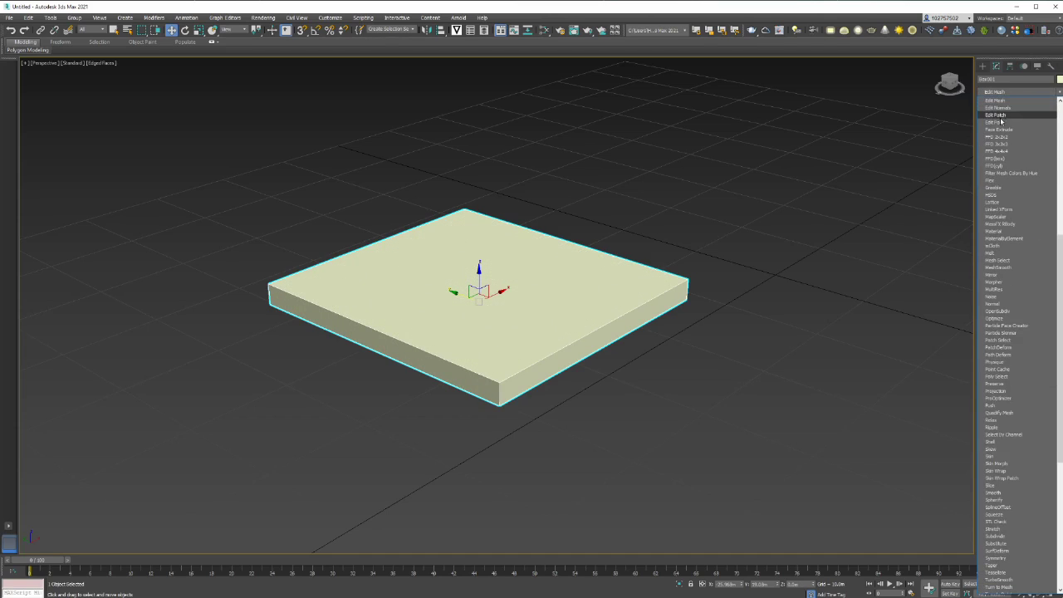
click(995, 122)
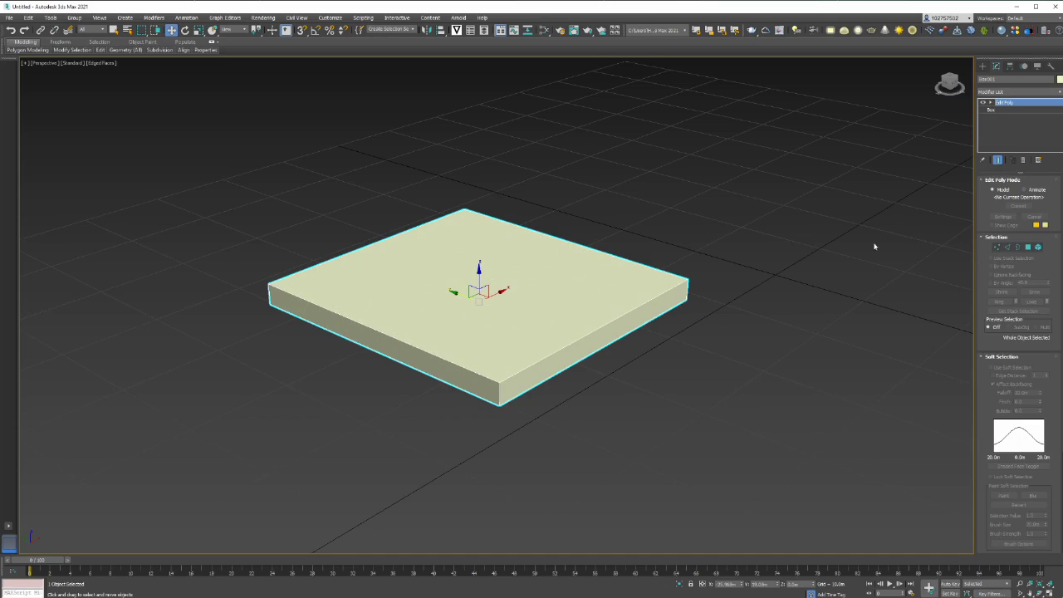
Ring-select the edges parallel to the box's front-right top edge and connect them with 20 segments.
click(1006, 247)
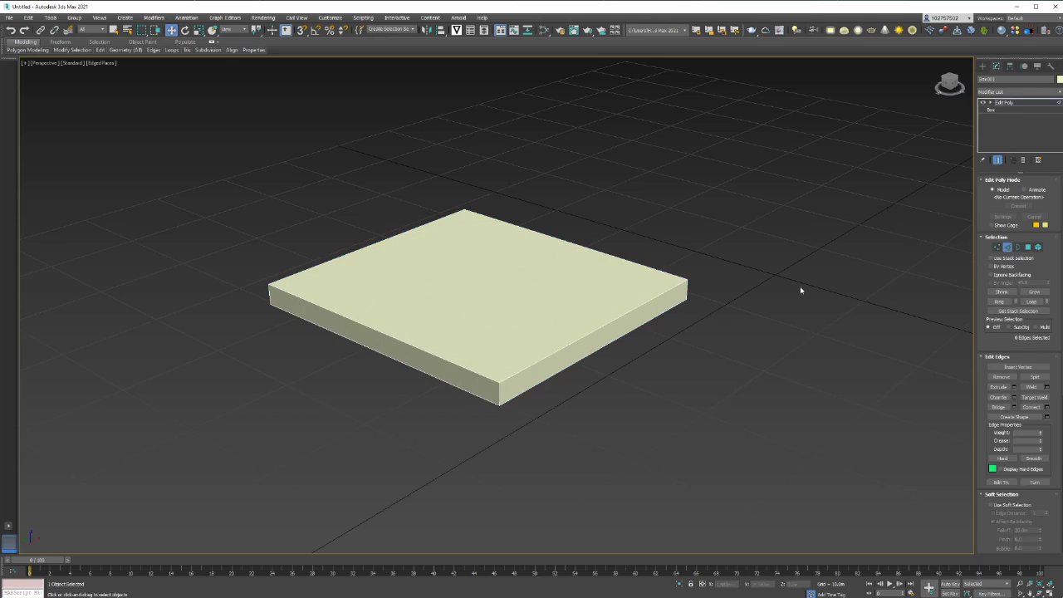
click(582, 337)
right_click(580, 334)
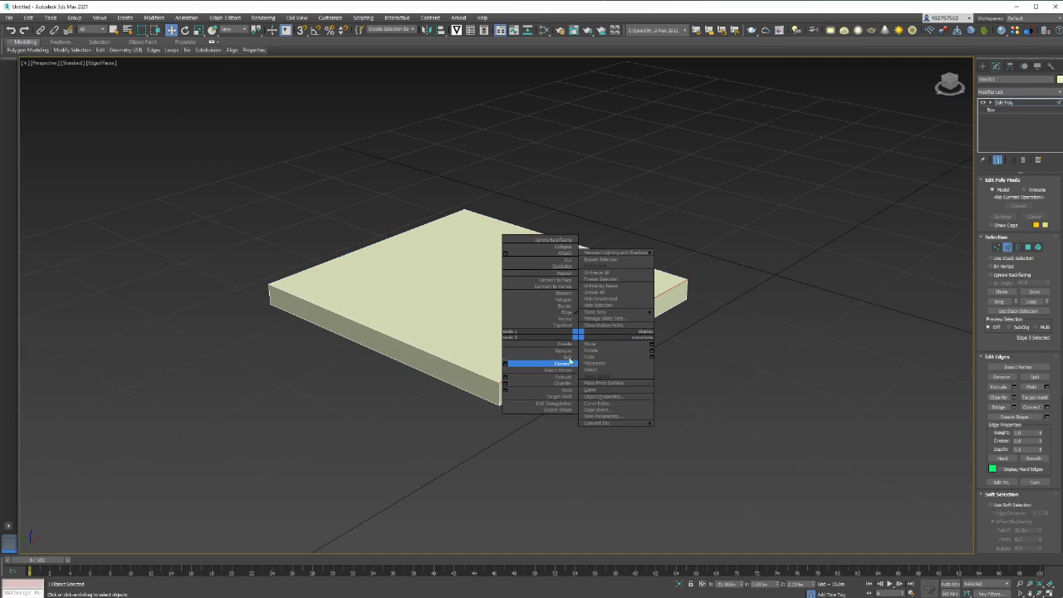
click(1002, 304)
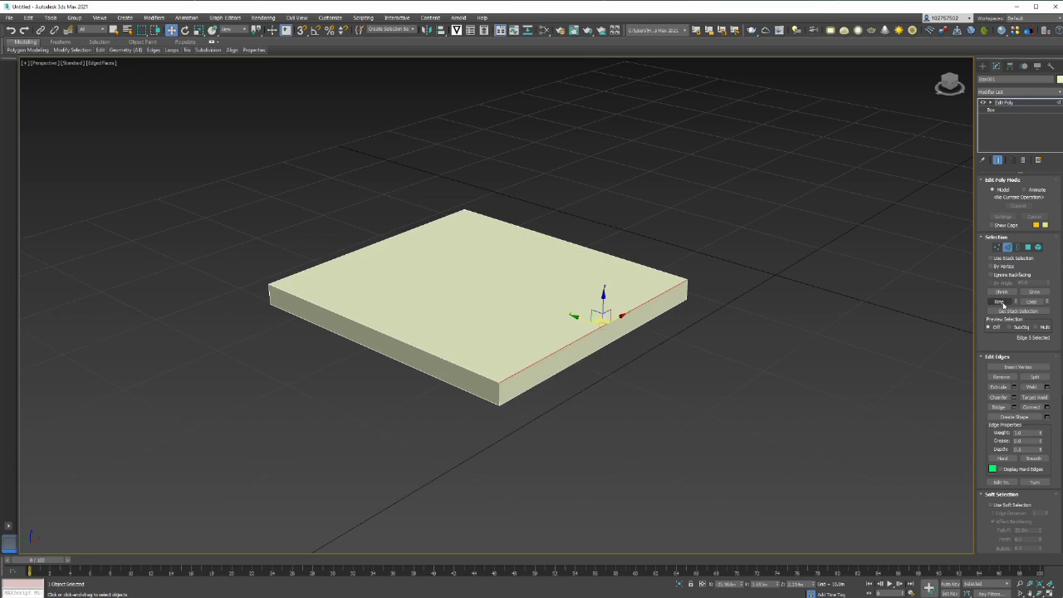
right_click(560, 347)
click(486, 375)
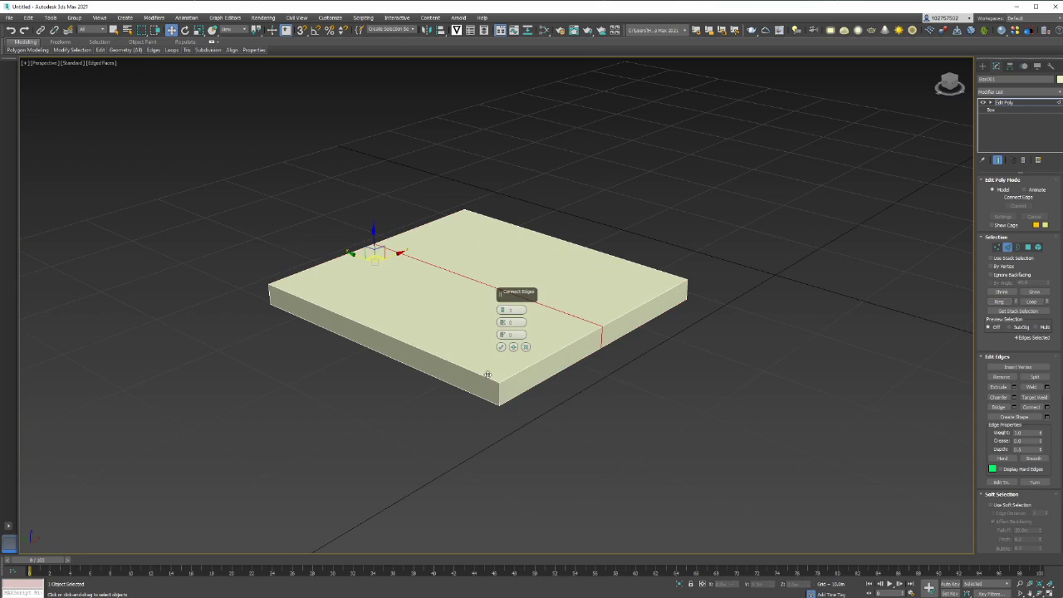
drag(503, 310, 506, 276)
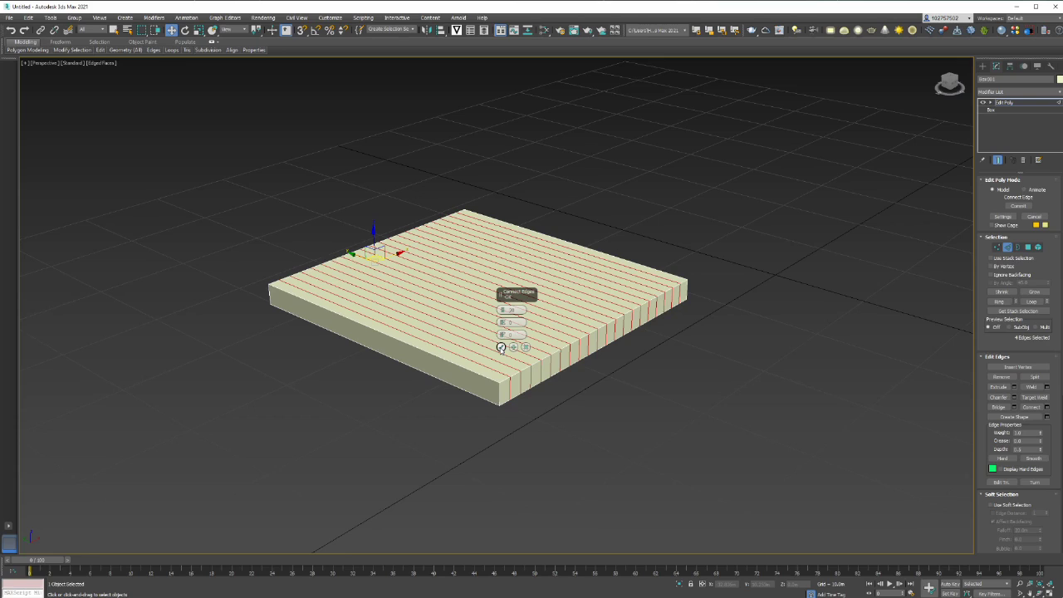
click(501, 348)
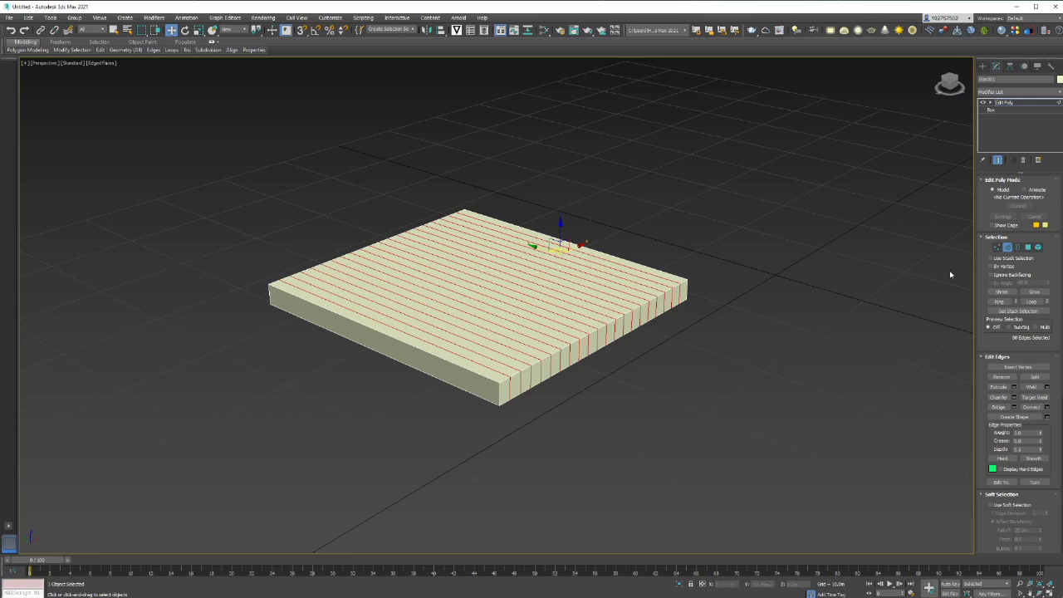
Ring-select the edges running across the first cuts and connect them with 20 segments to form a square grid.
click(593, 296)
right_click(597, 298)
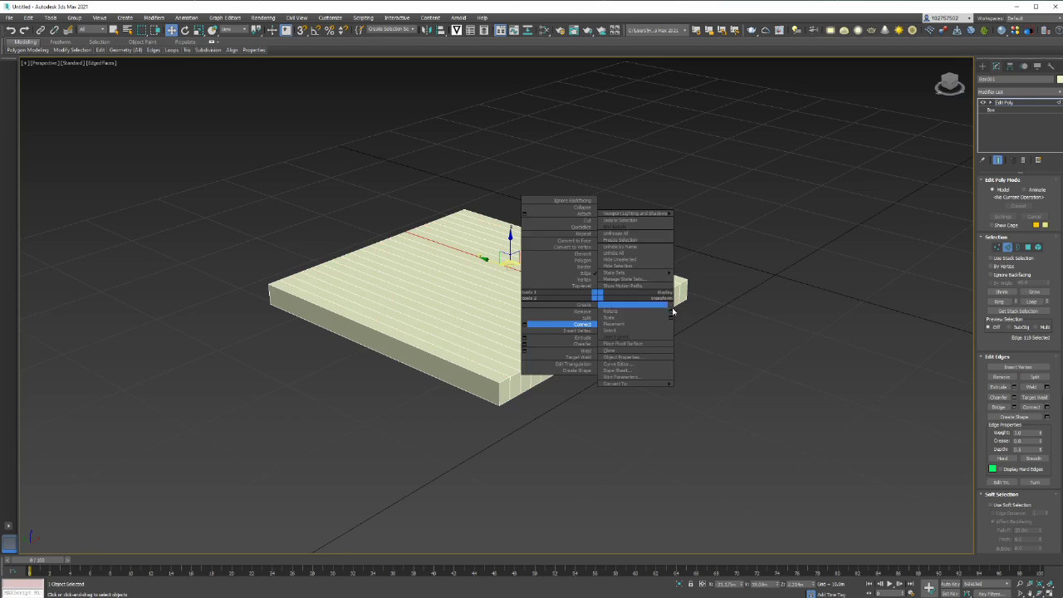
click(1000, 303)
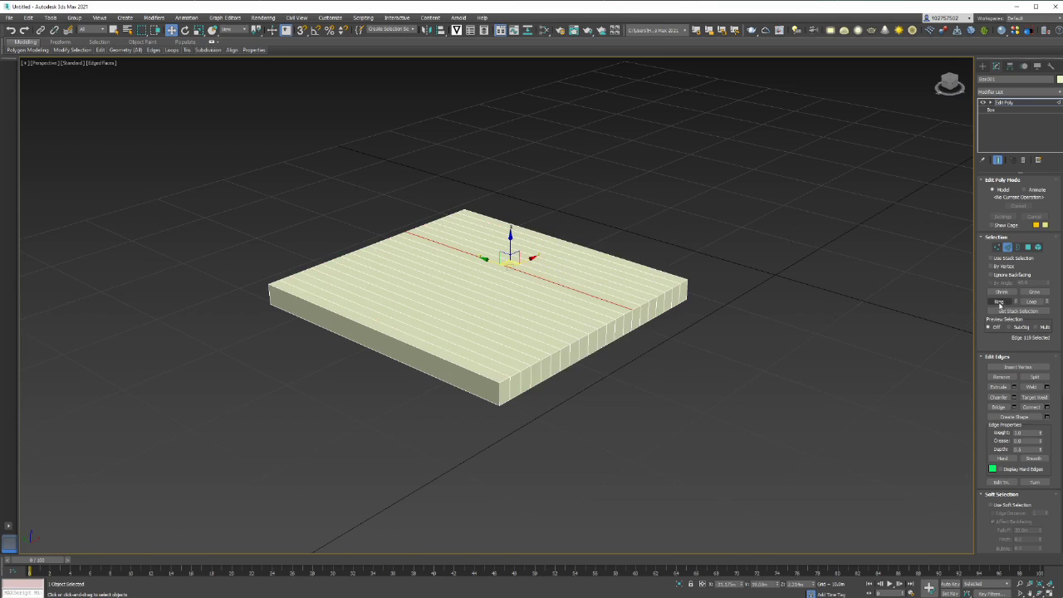
right_click(588, 296)
click(514, 325)
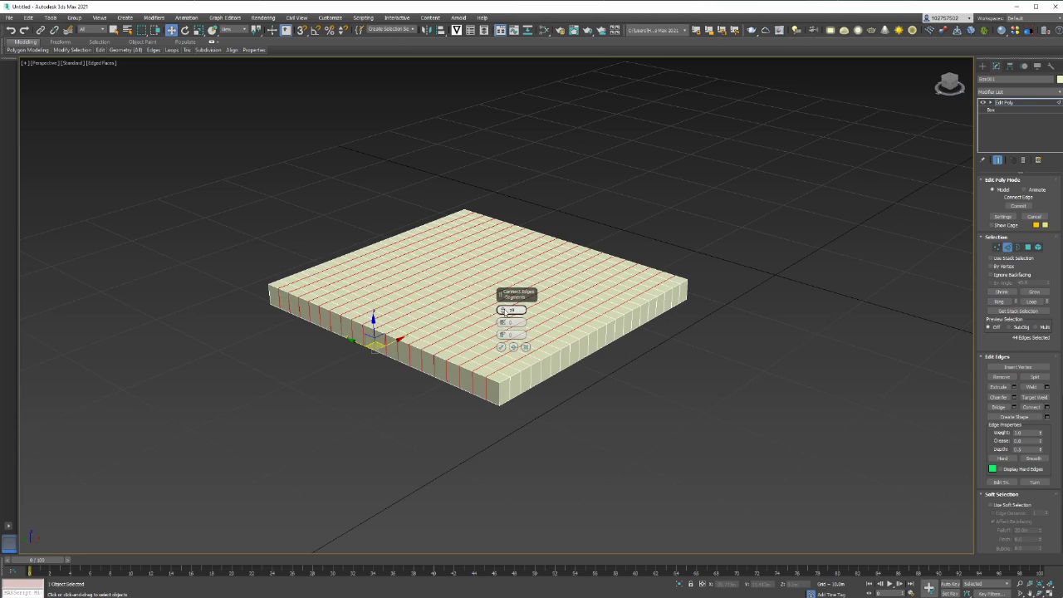
click(501, 346)
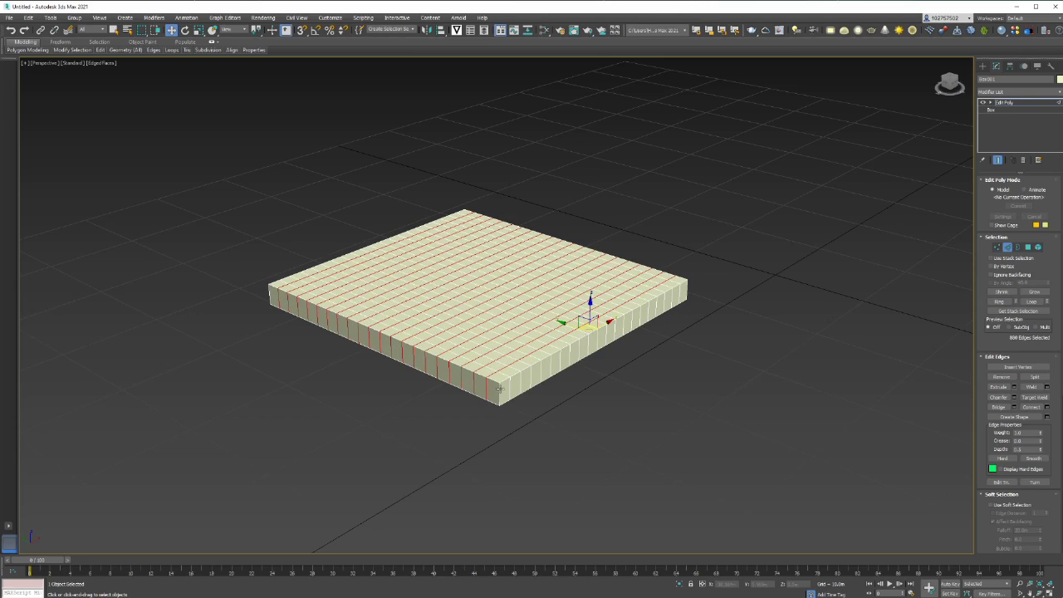
Ring-select the vertical edges around the box's sides, connect them with a few horizontal segments, and clear the edge selection.
click(501, 391)
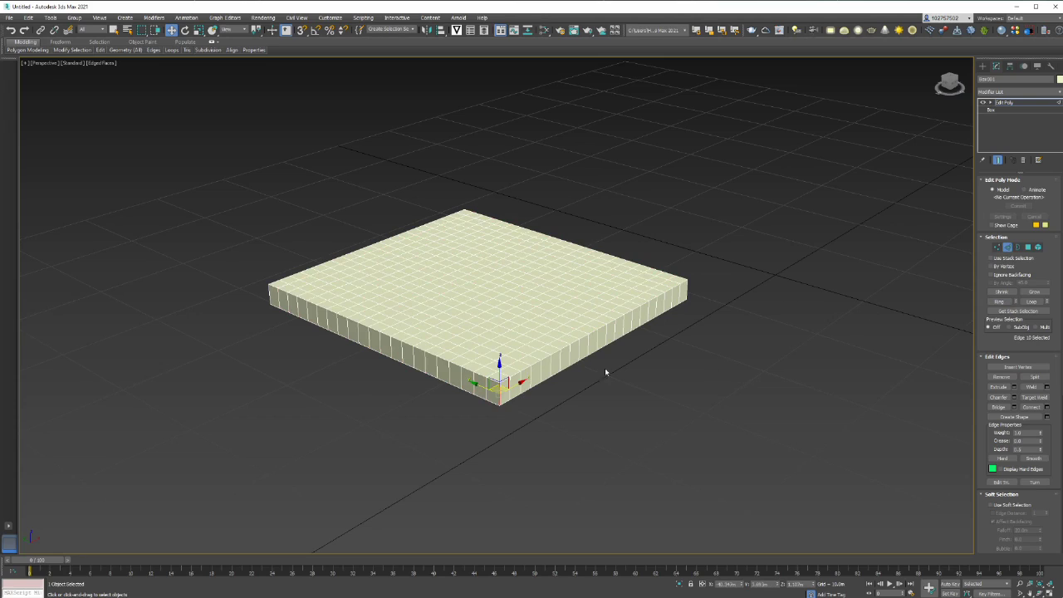
click(999, 301)
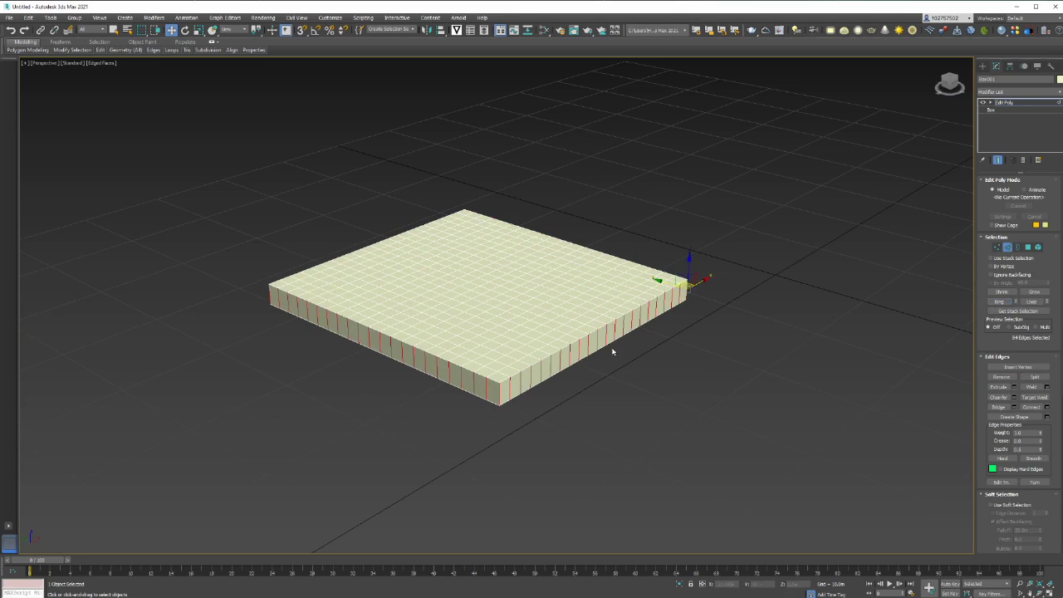
right_click(553, 372)
click(476, 397)
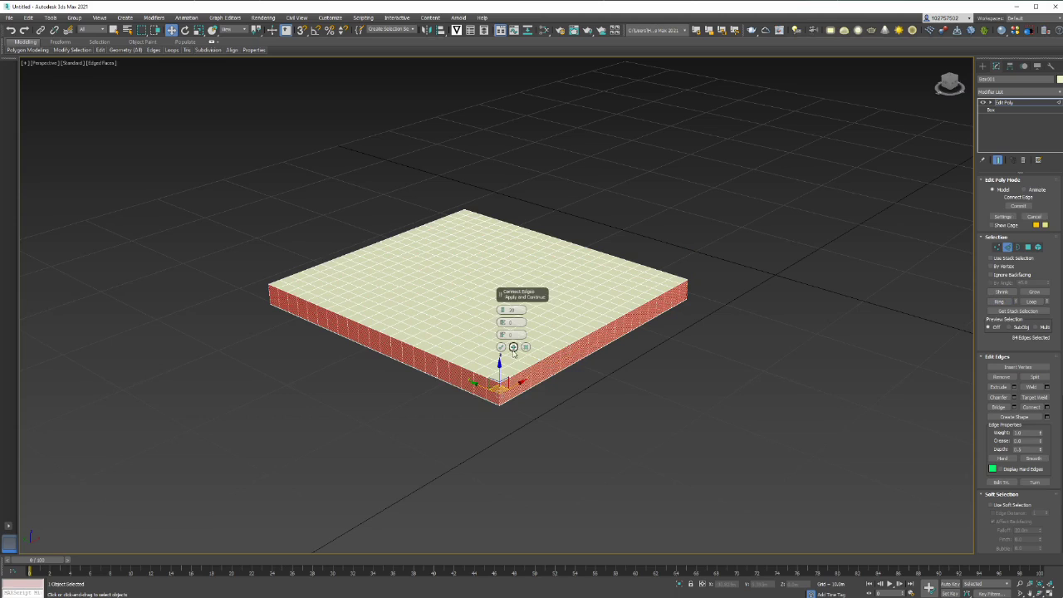
drag(503, 310, 504, 335)
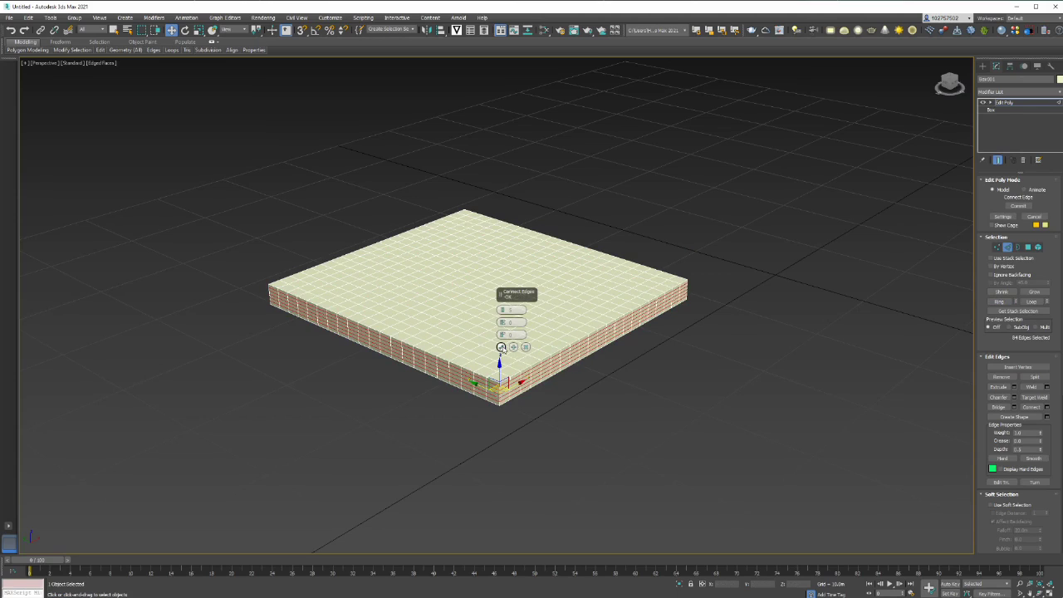
click(501, 348)
click(646, 422)
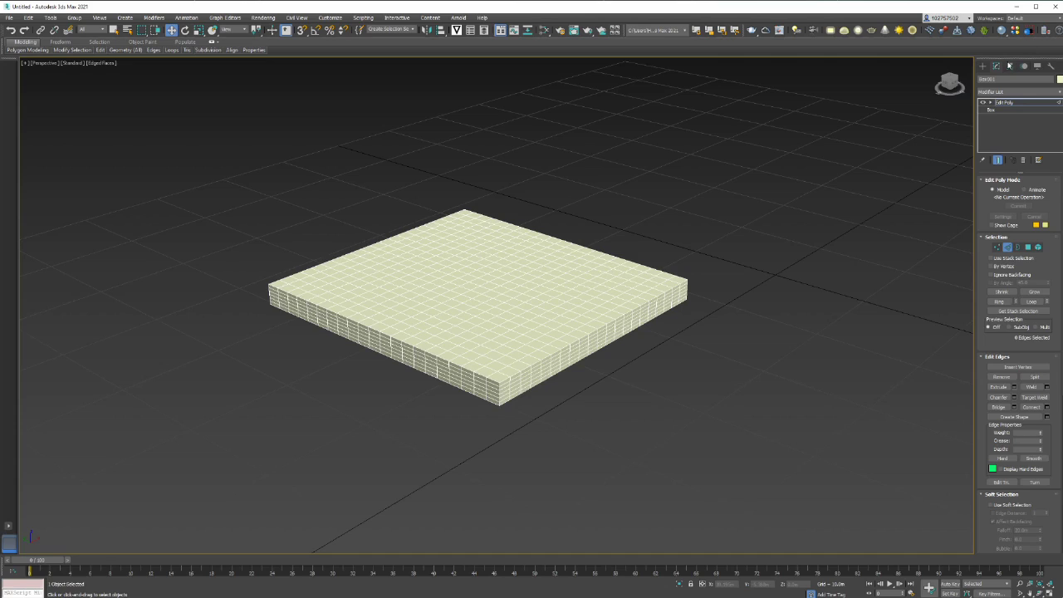
Apply a Cloth modifier on top of the Edit Poly modifier.
click(1021, 91)
scroll(1022, 116, down, 3)
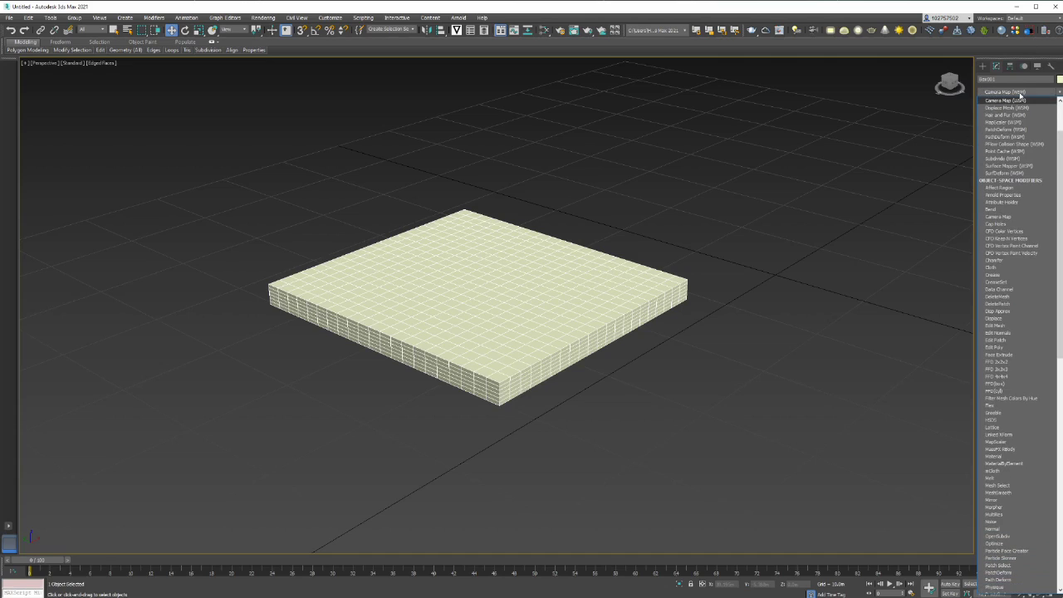
click(998, 266)
Clone the box along the X axis as one independent copy, placed clear of the original.
middle_drag(707, 217, 742, 254)
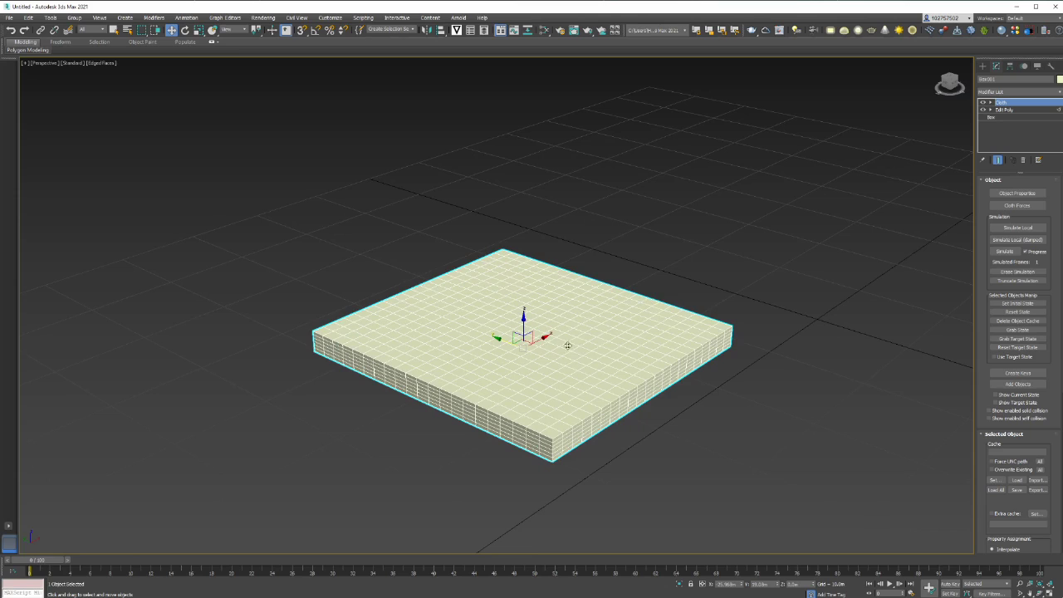
scroll(734, 263, down, 3)
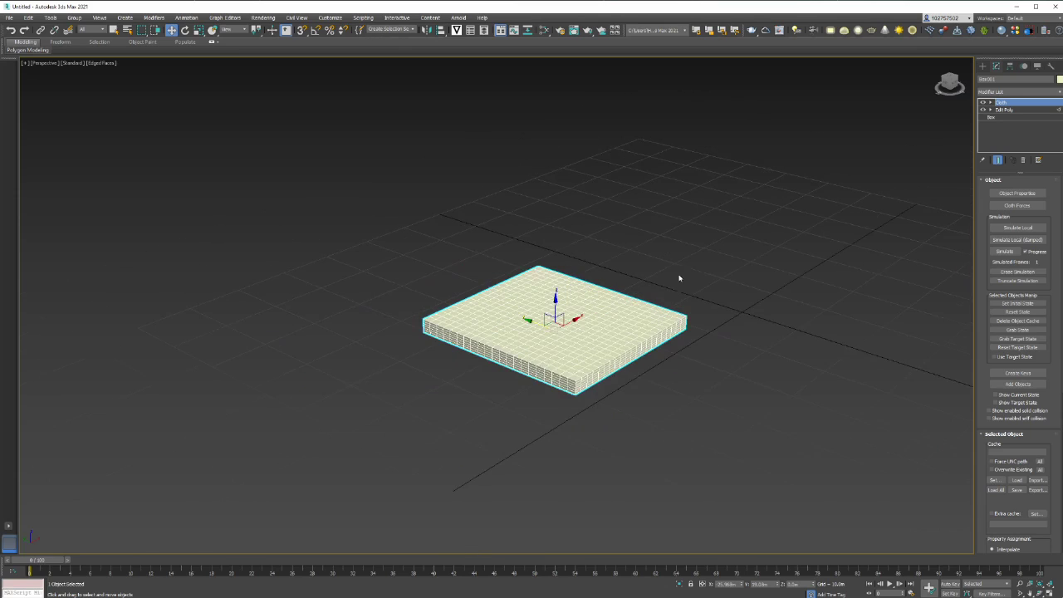
scroll(622, 321, up, 3)
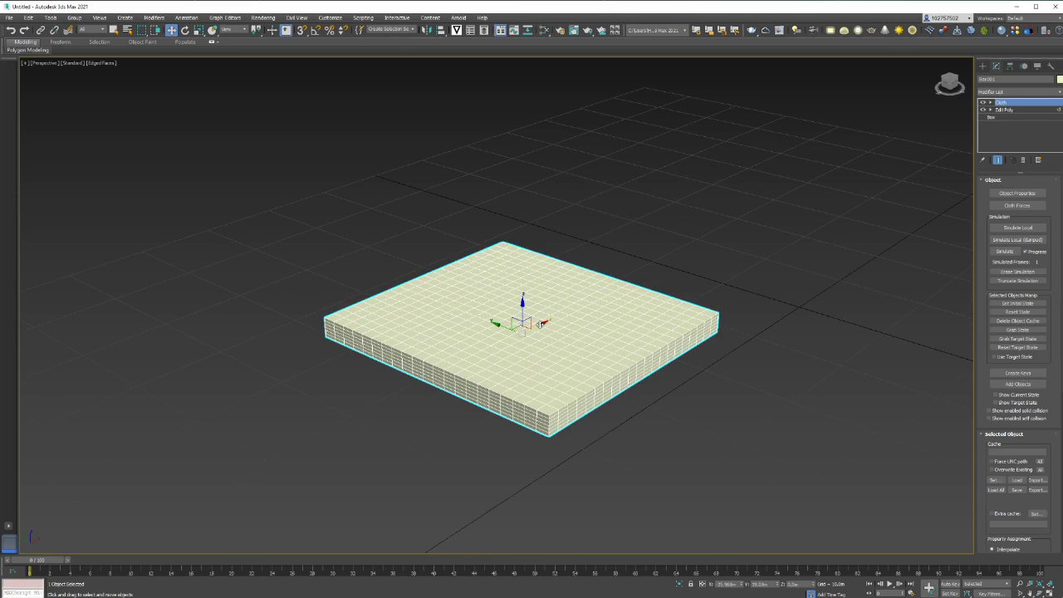
mouse_move(541, 323)
shift+mouse_down()
mouse_move(656, 243)
mouse_move(821, 155)
shift+mouse_up()
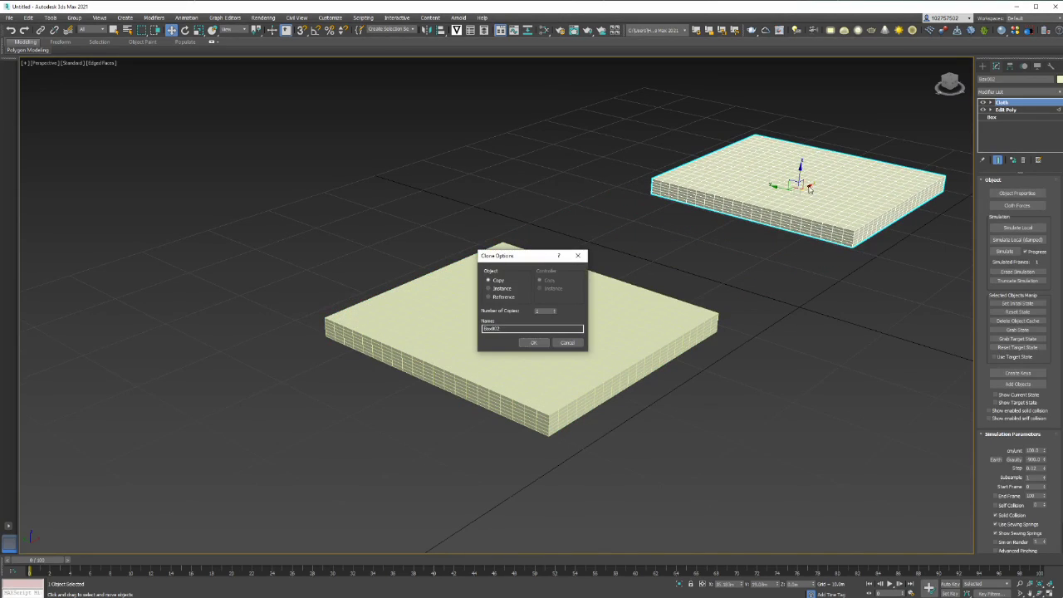
click(535, 344)
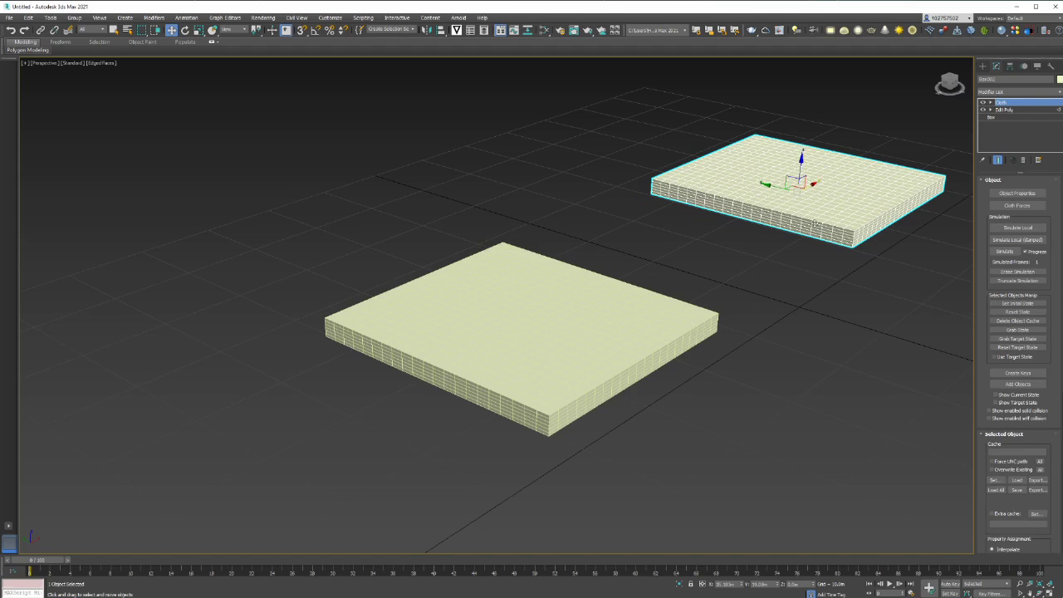
Nudge the copied box slightly with the Move tool.
click(754, 264)
click(796, 218)
key(e)
key(r)
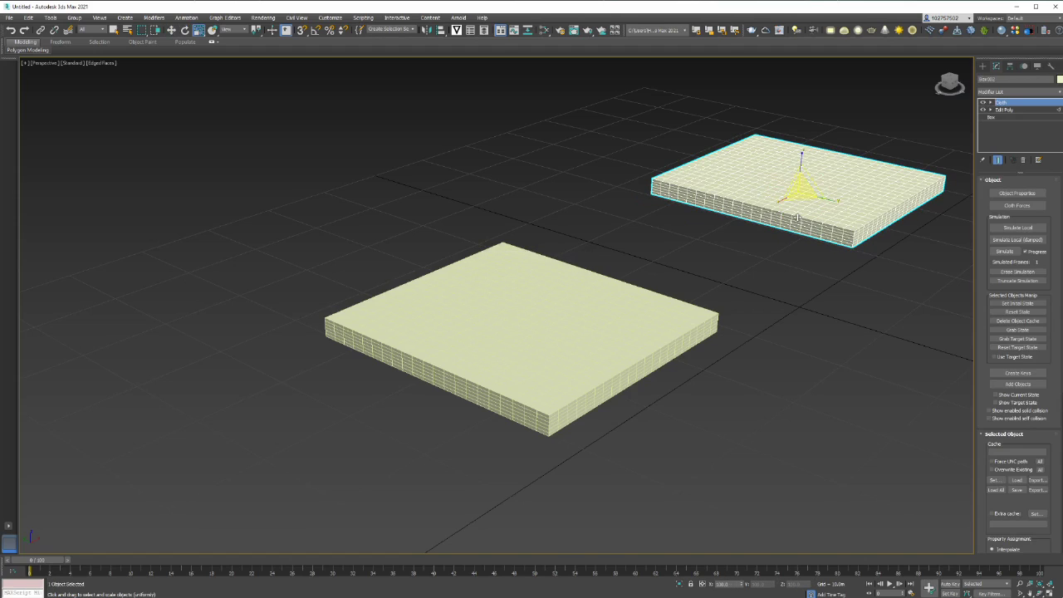
key(e)
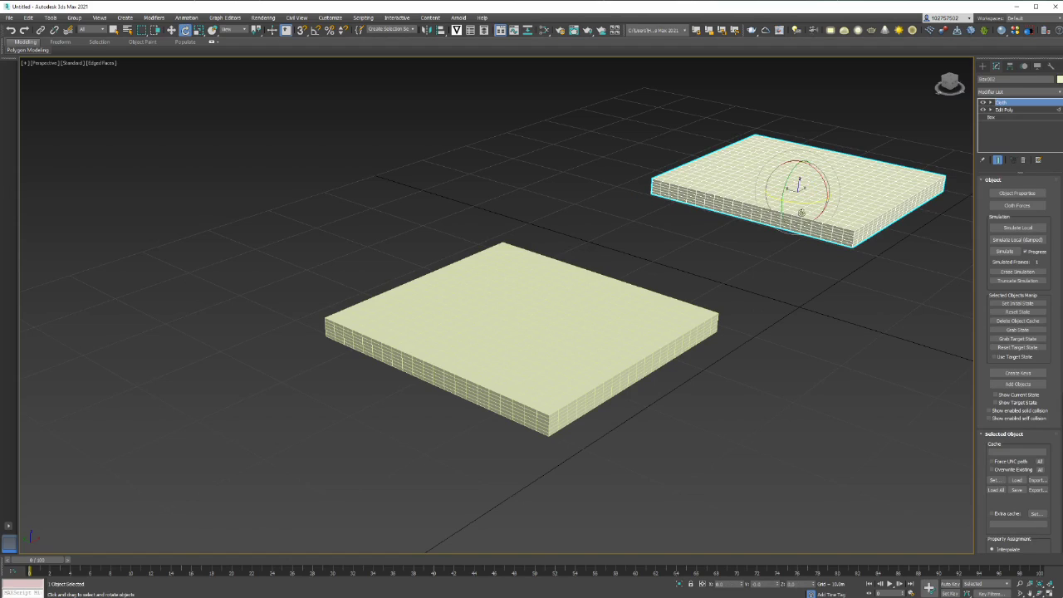
key(r)
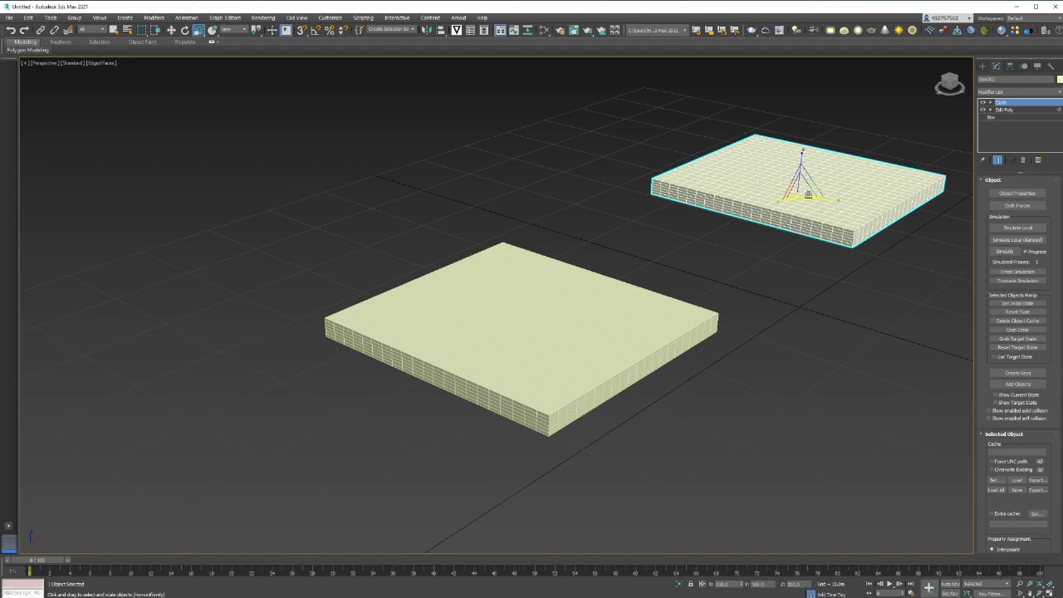
key(w)
mouse_move(773, 185)
mouse_down()
mouse_move(795, 196)
mouse_move(775, 186)
mouse_up()
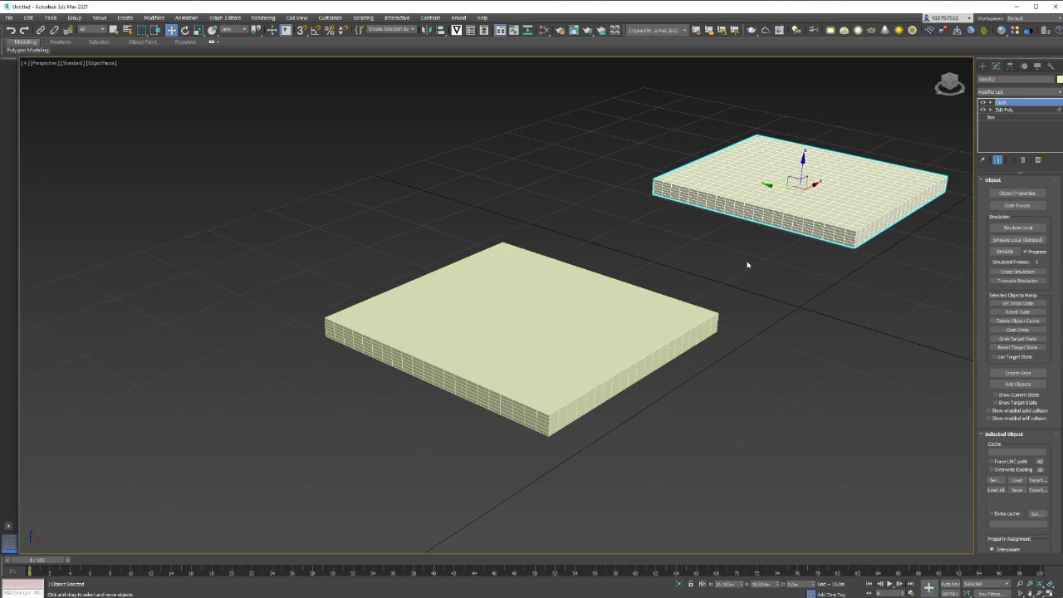
Open the Cloth object properties of the original box and define the box as a Cloth object.
click(638, 309)
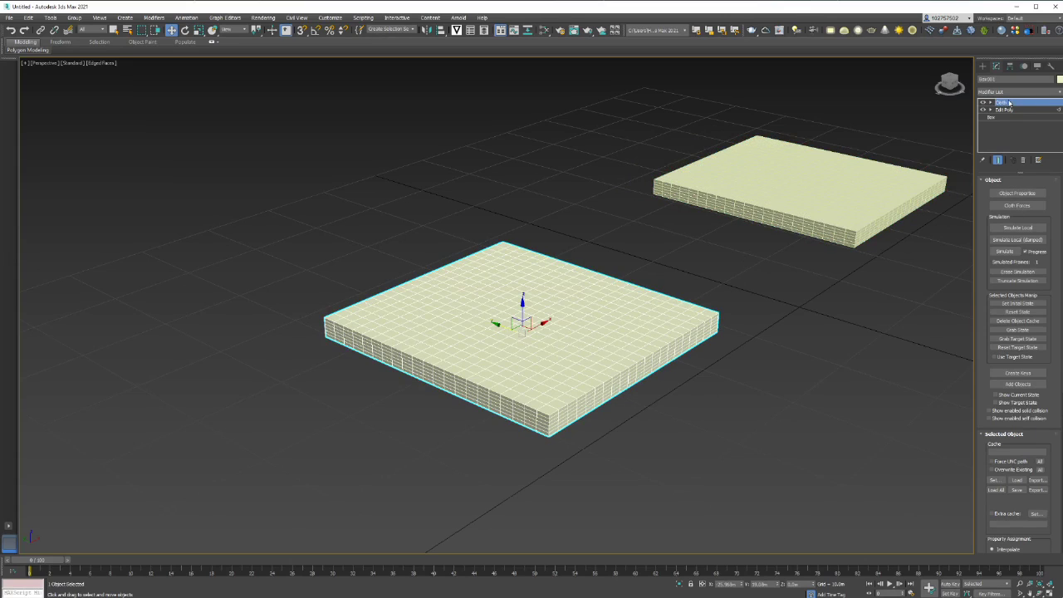
click(1032, 196)
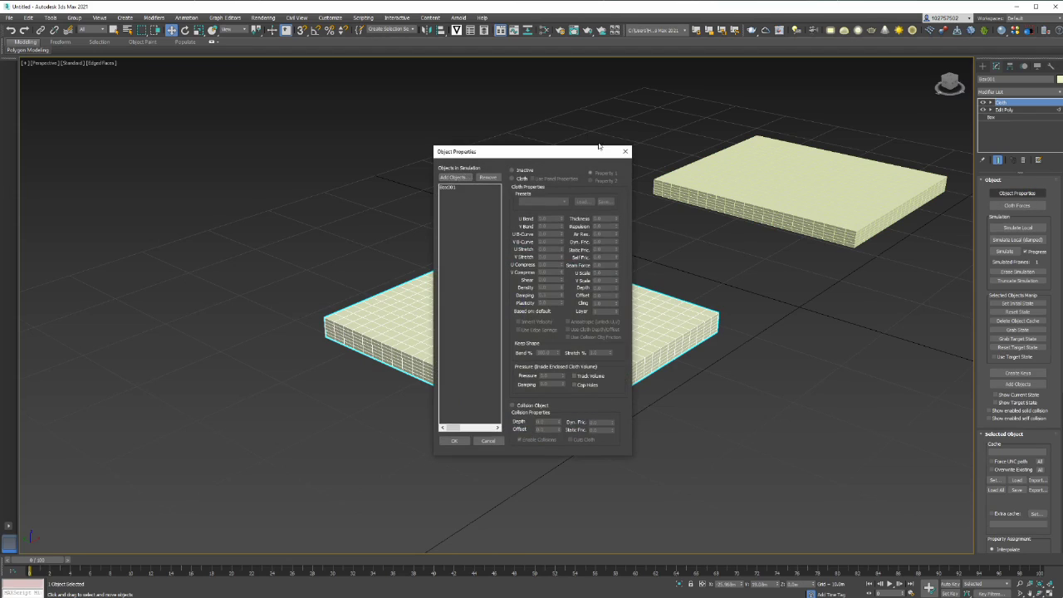
drag(551, 153, 719, 135)
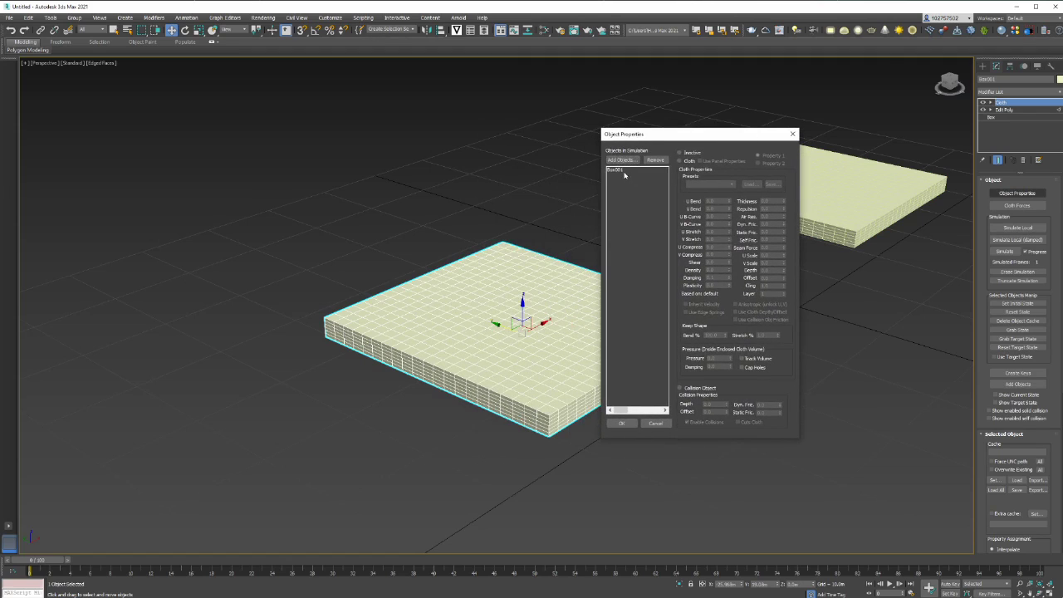
click(625, 171)
click(686, 160)
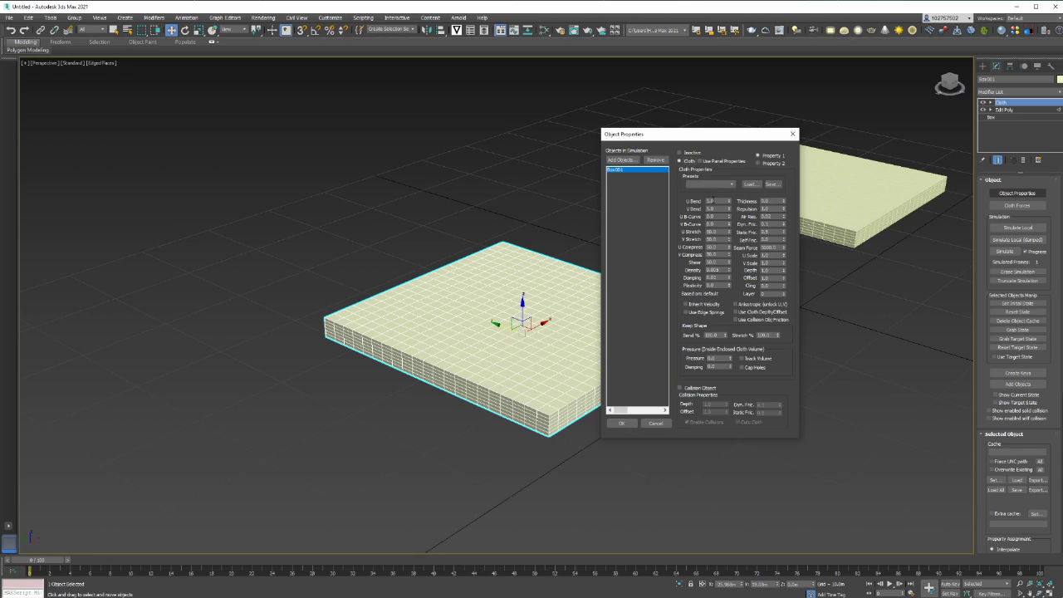
Give the box the Rubber cloth preset, adjust its internal pressure to inflate it, and accept the properties.
click(732, 185)
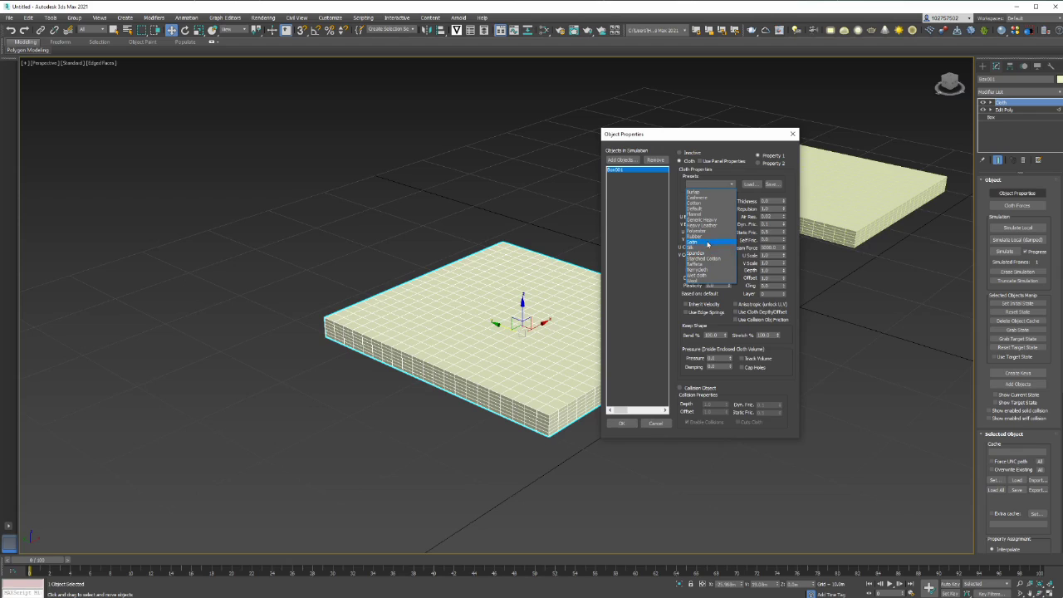
click(705, 240)
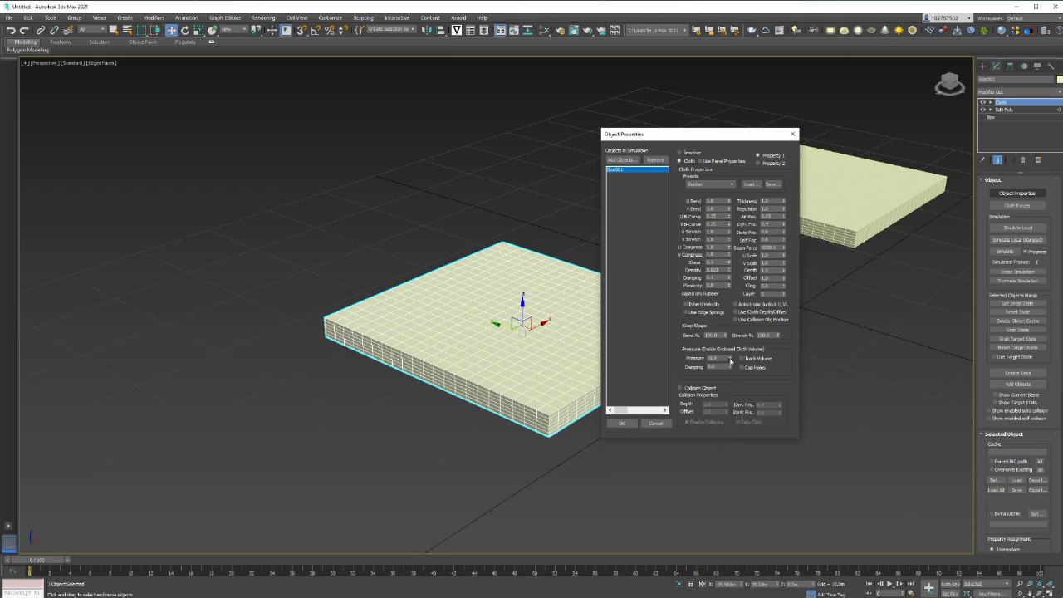
drag(730, 358, 730, 358)
click(630, 425)
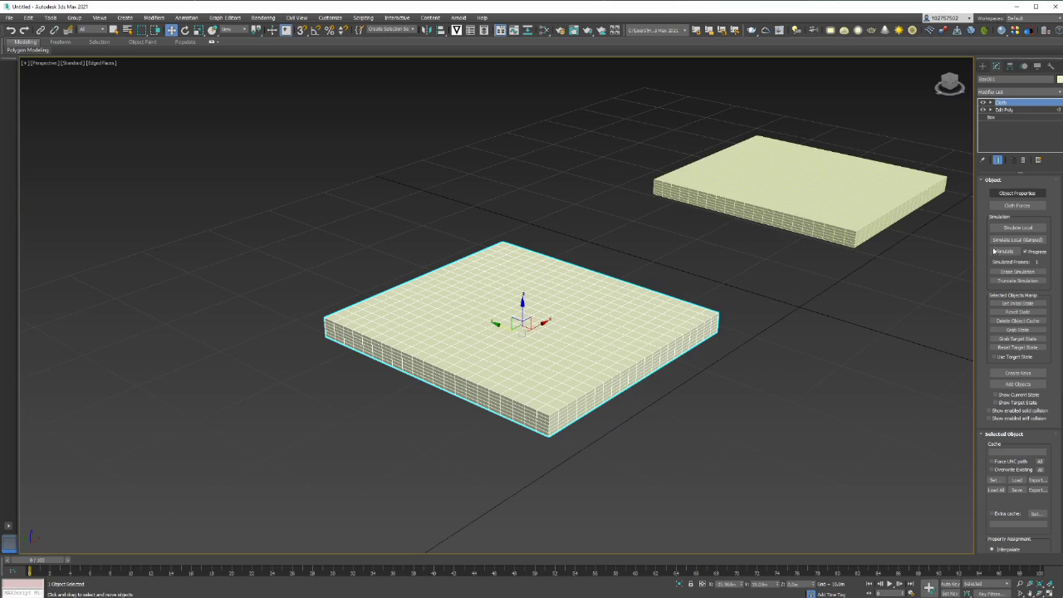
Turn off gravity in the original box's cloth simulation parameters.
scroll(991, 228, down, 6)
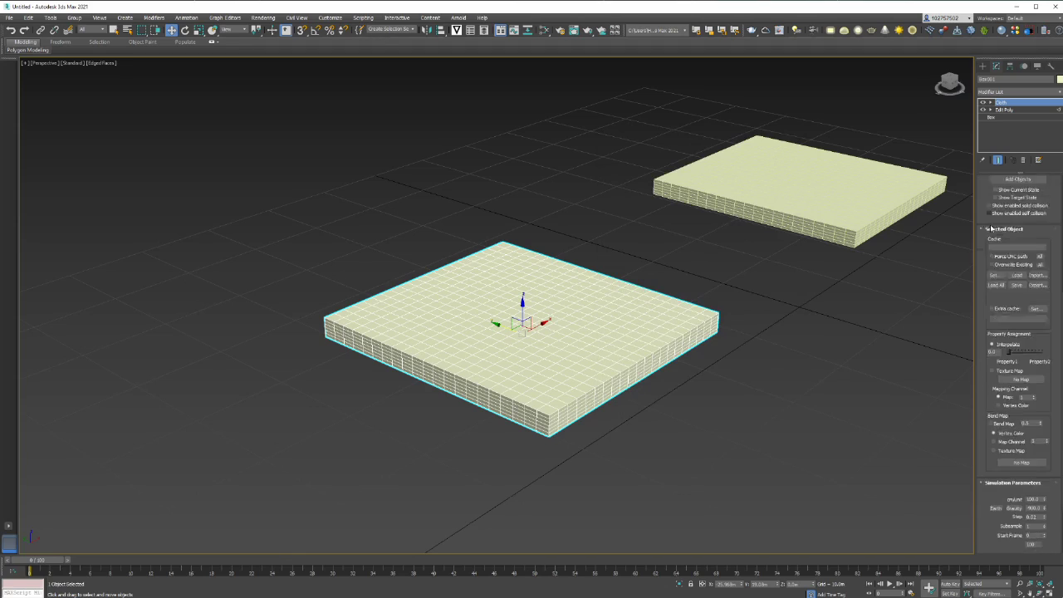
click(1014, 445)
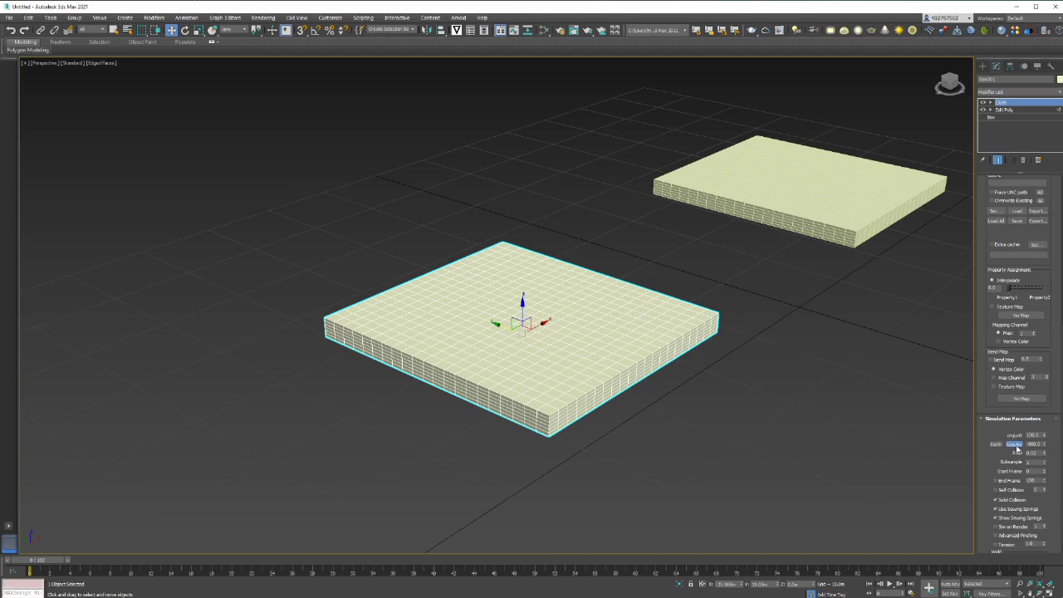
click(1015, 446)
scroll(1017, 413, up, 6)
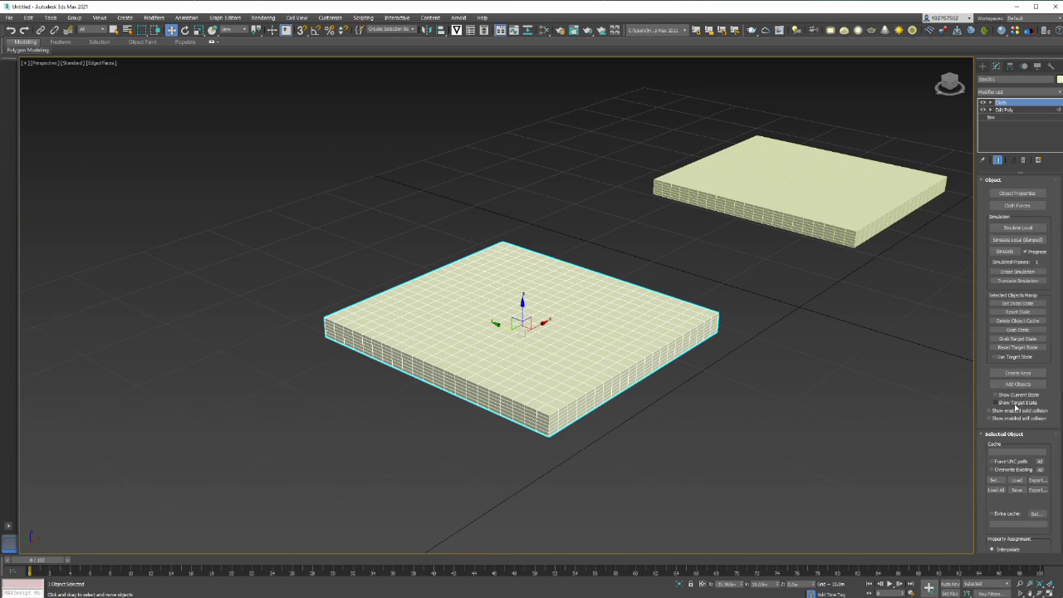
Run the local cloth simulation on the original box until it puffs into a pillow shape, and stop it.
click(1034, 230)
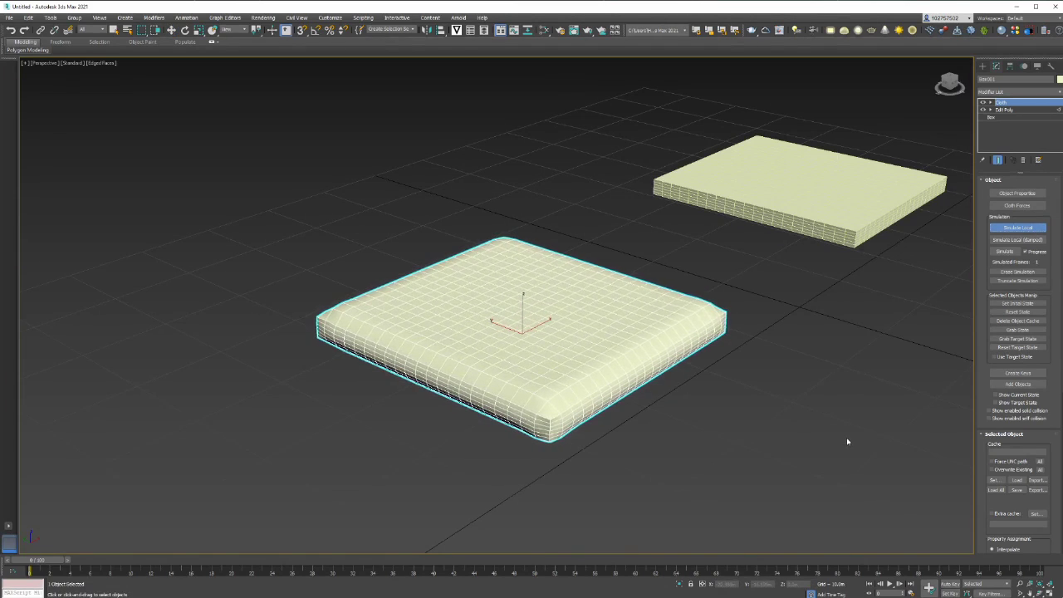
alt+middle_drag(847, 437, 823, 424)
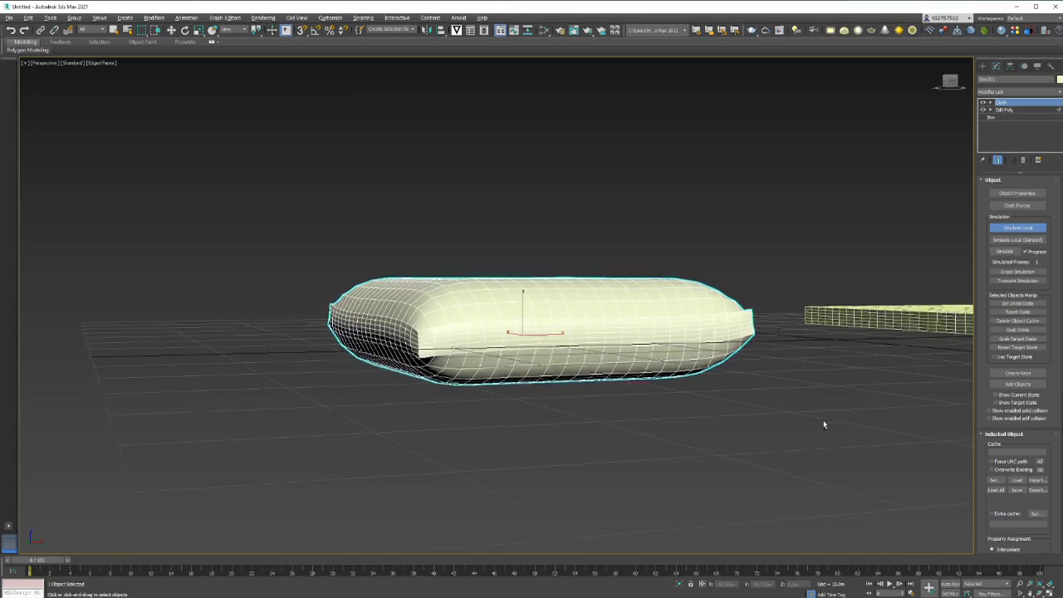
alt+middle_drag(823, 424, 690, 415)
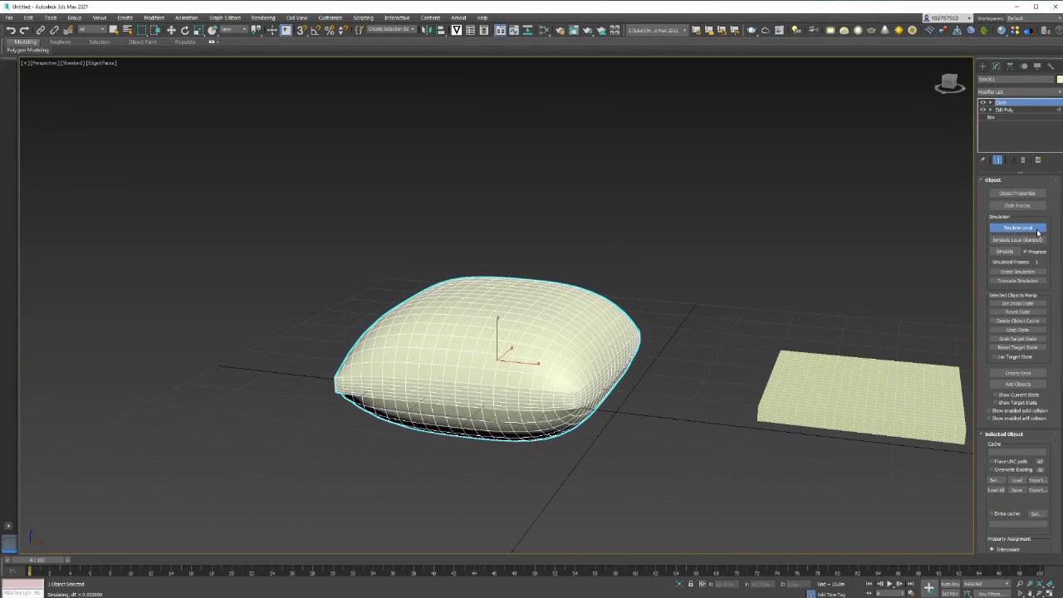
click(1037, 229)
Select the copied box and define it as a Cloth object in its object properties.
middle_drag(889, 284, 750, 304)
click(735, 399)
middle_drag(809, 323, 822, 283)
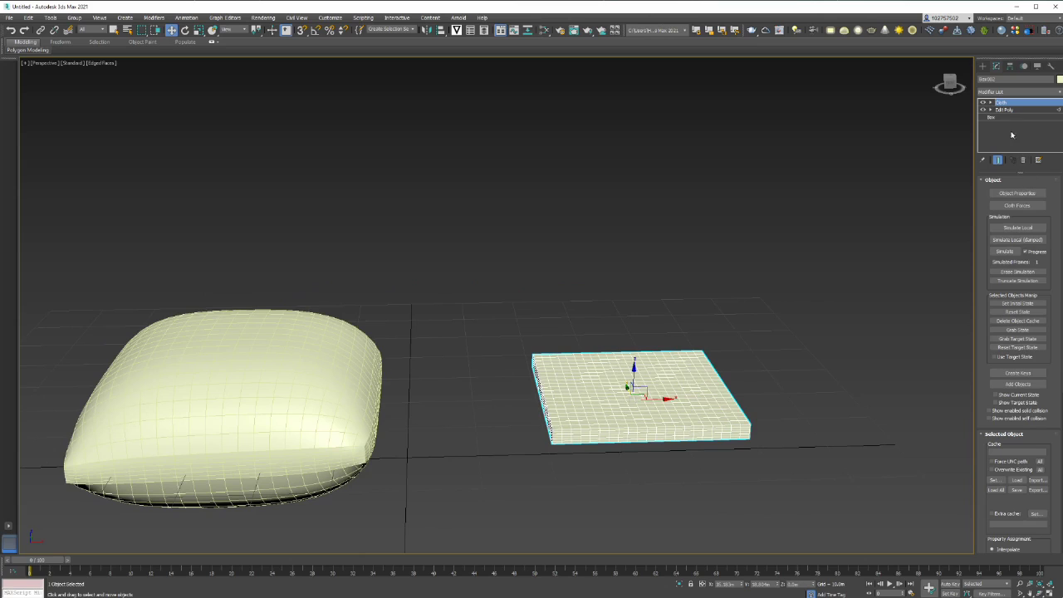
click(1021, 197)
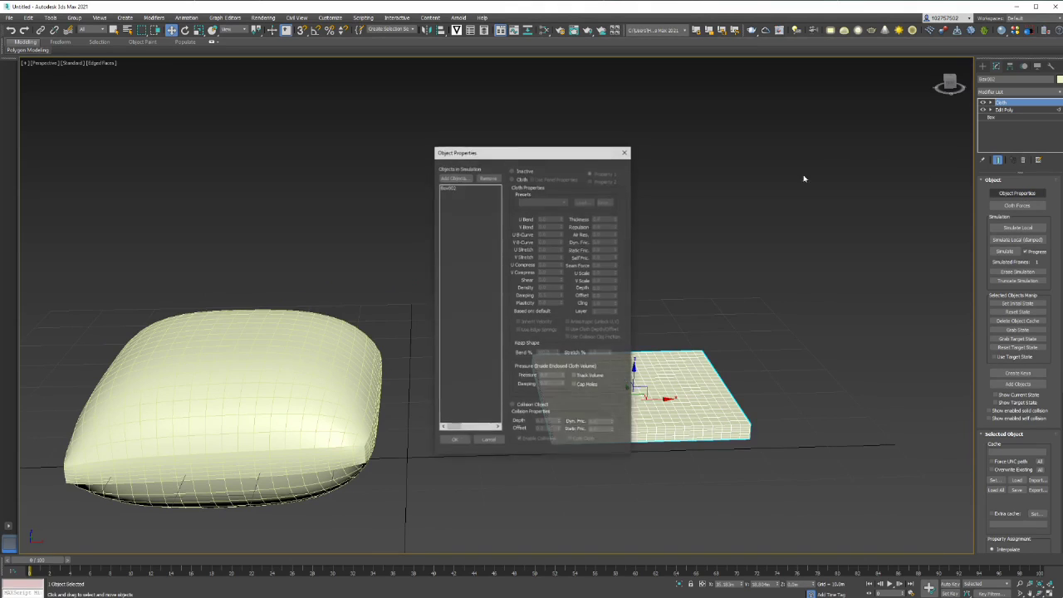
click(452, 188)
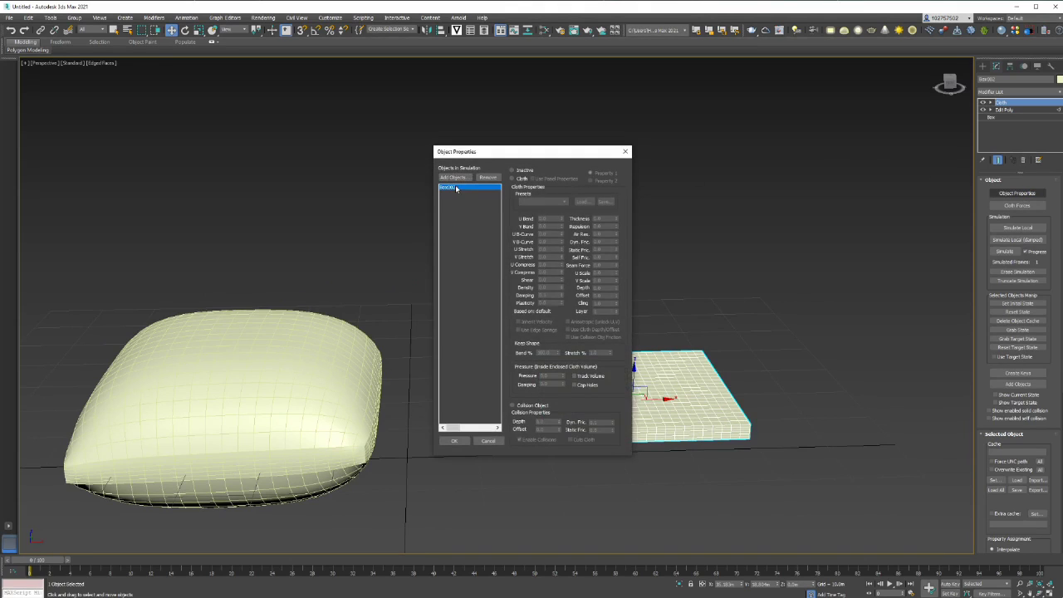
click(522, 179)
Give the copied box the Spandex cloth preset, raise its internal pressure, and accept the properties.
click(544, 201)
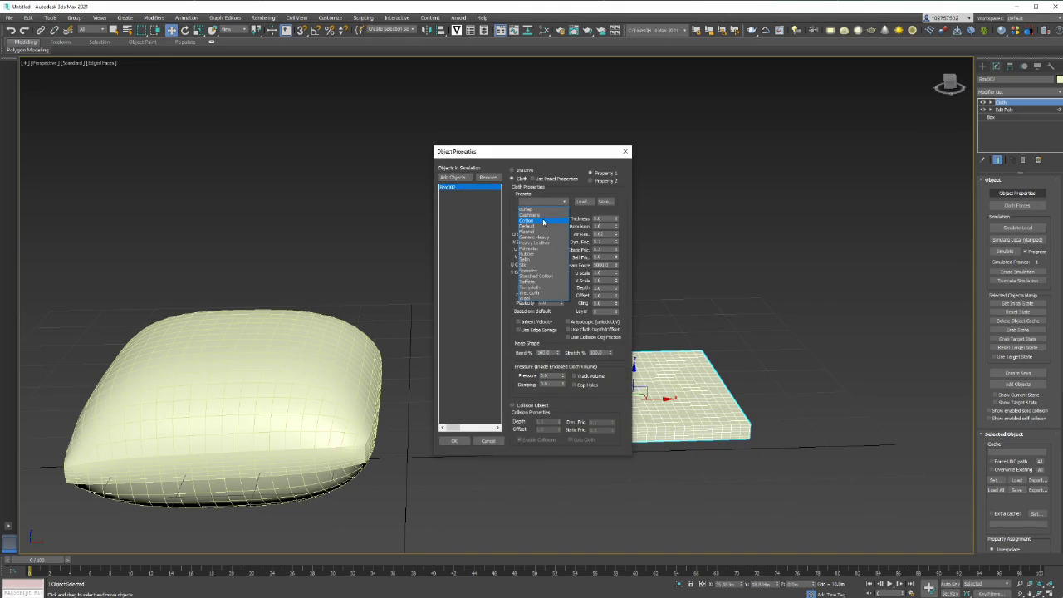
click(541, 272)
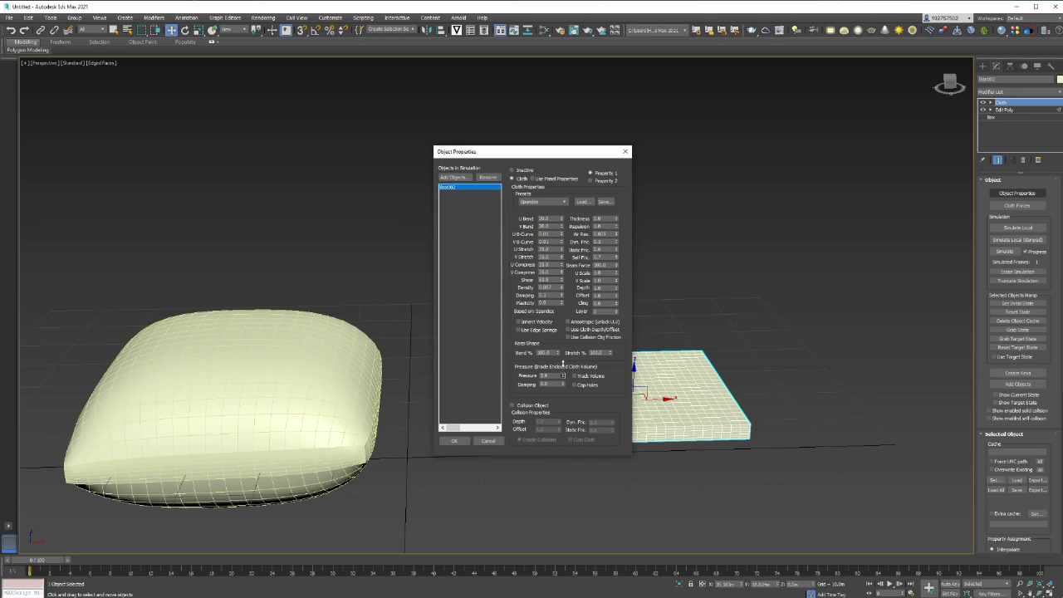
click(454, 440)
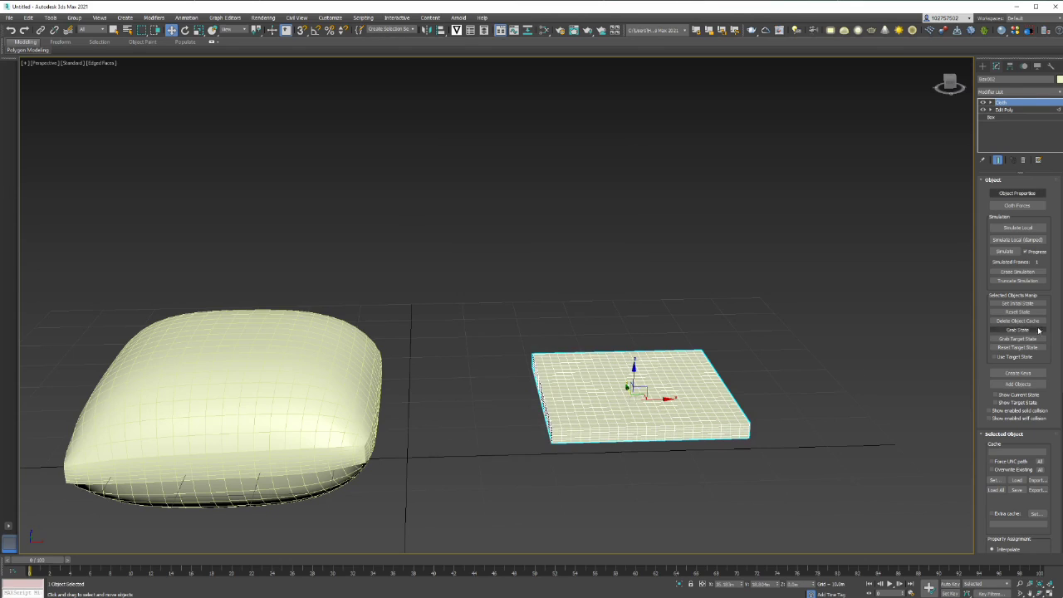
Turn off gravity in the copied box's cloth simulation parameters.
scroll(1018, 349, down, 5)
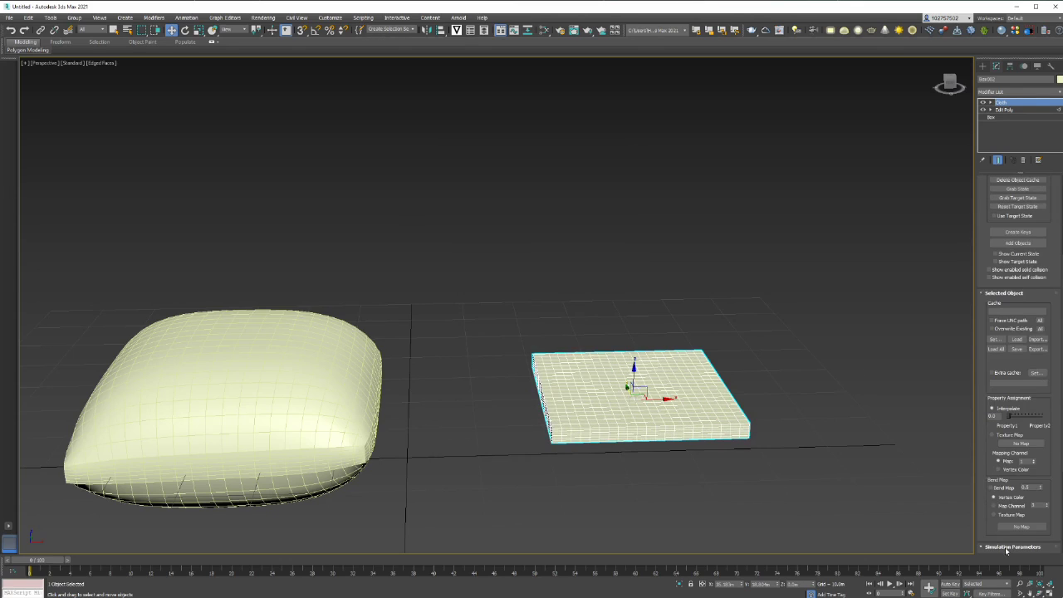
click(1007, 547)
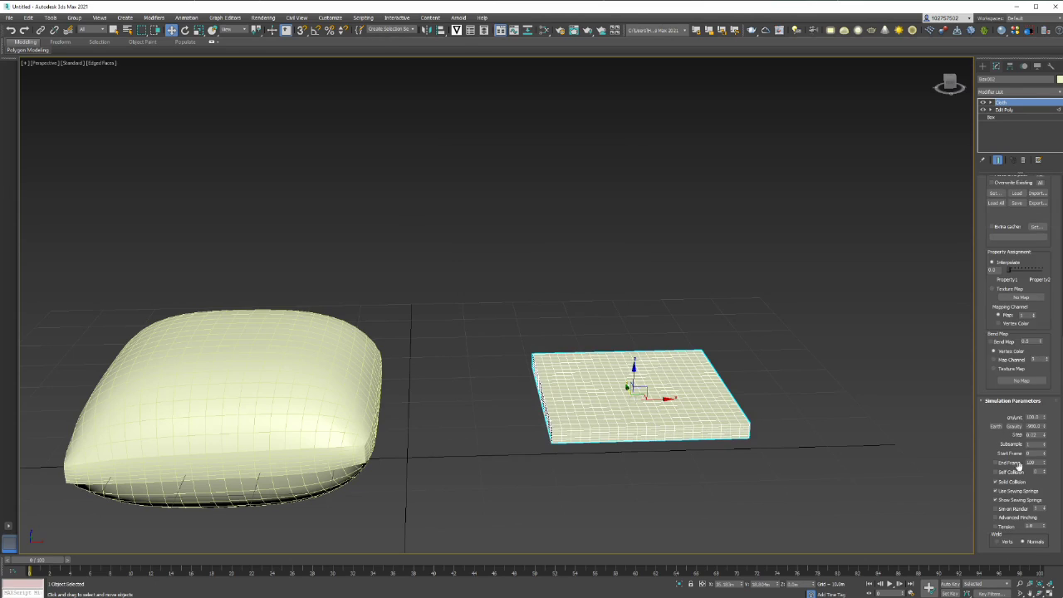
scroll(1019, 428, up, 5)
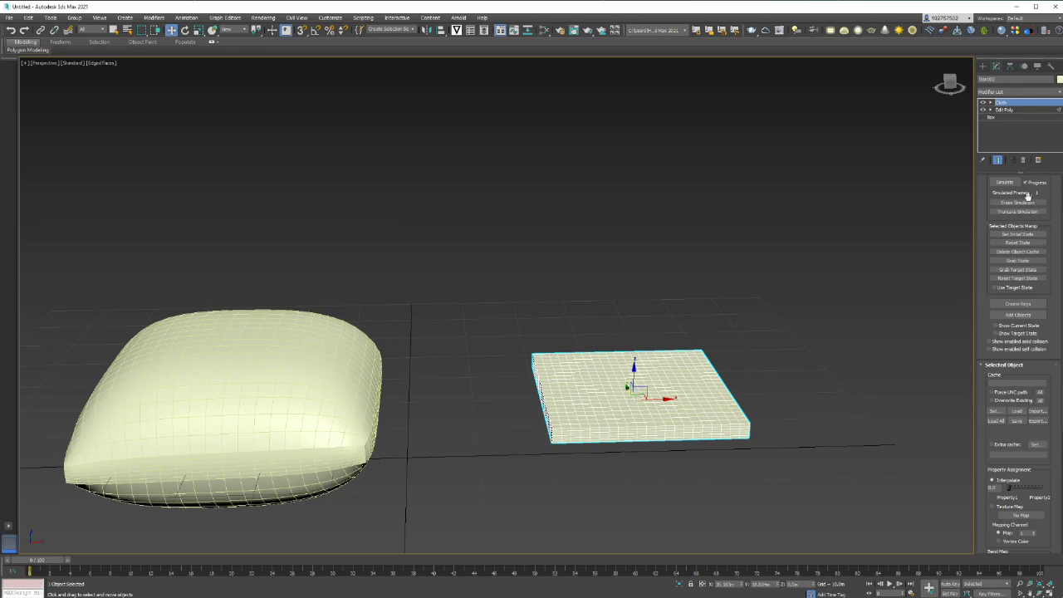
scroll(1032, 216, up, 2)
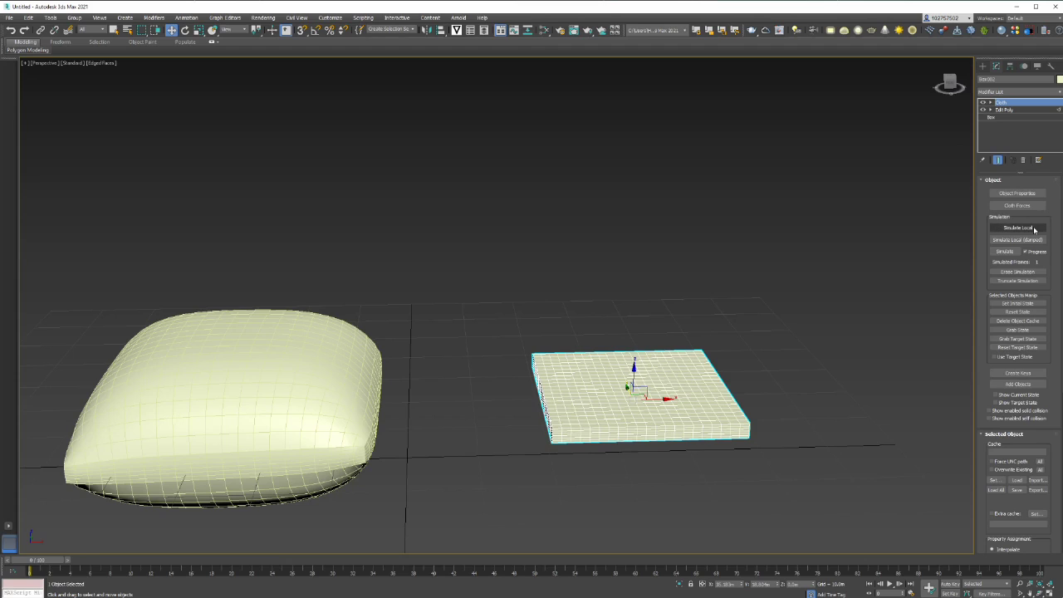
Run the local cloth simulation on the copied box until it inflates with pinched corners, and stop it.
click(1018, 228)
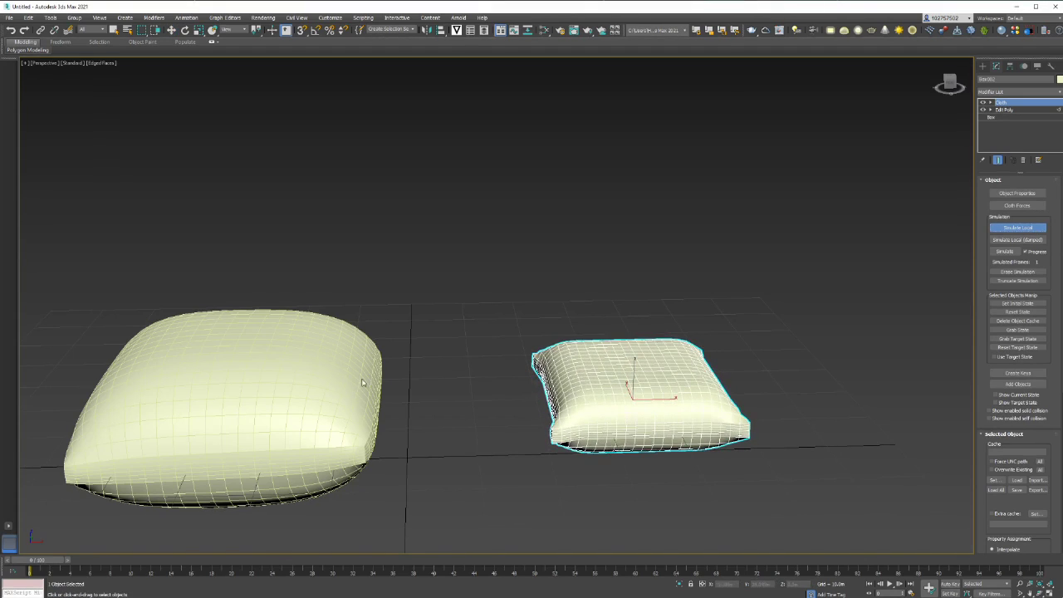
alt+middle_drag(876, 387, 810, 397)
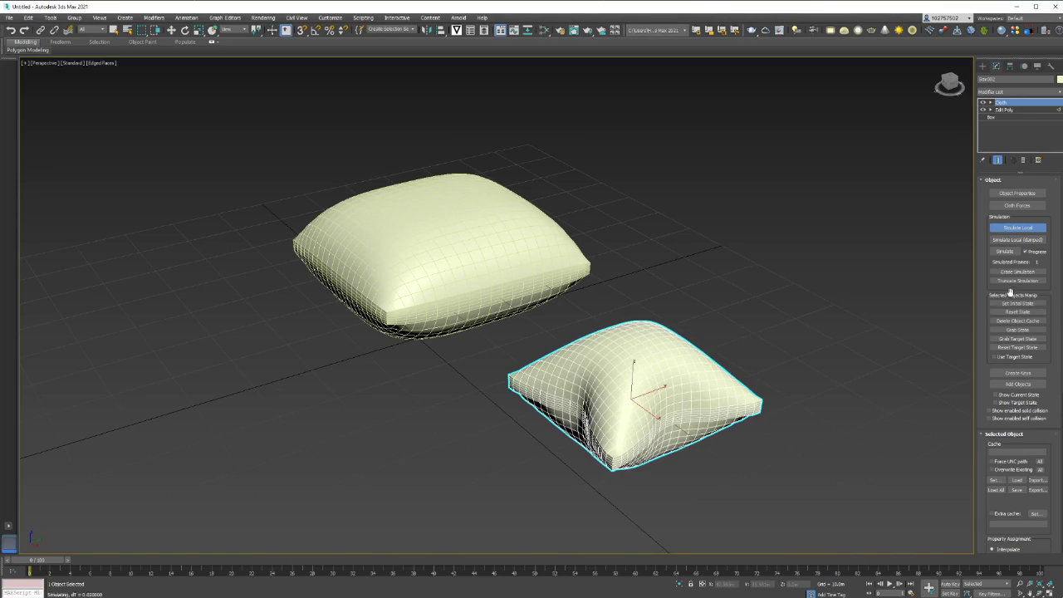
click(1019, 227)
Move the smaller pillow along the X axis closer to the large pillow.
alt+middle_drag(724, 275, 745, 267)
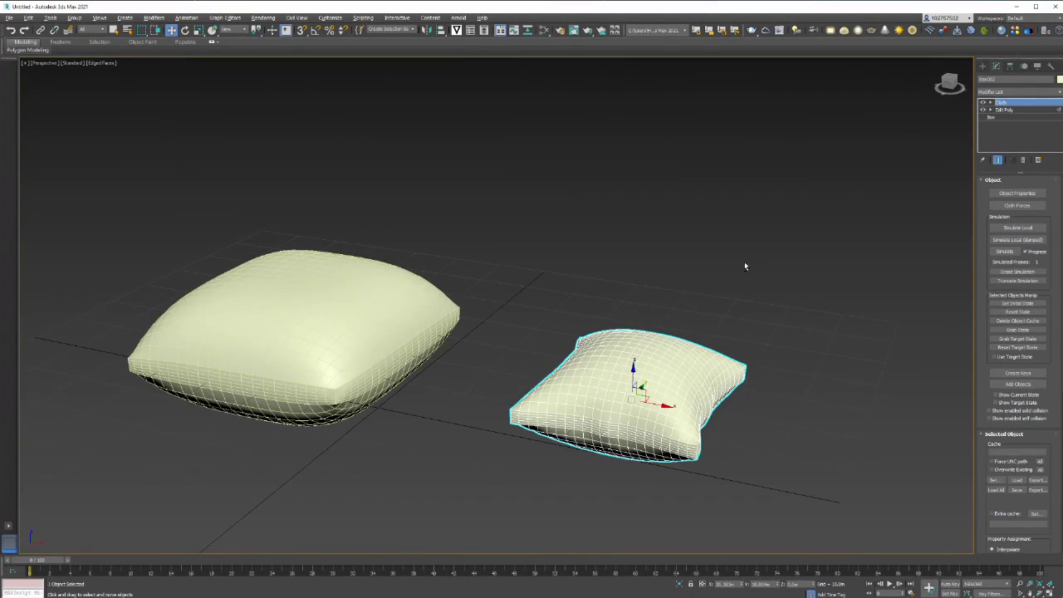
alt+middle_drag(665, 407, 656, 409)
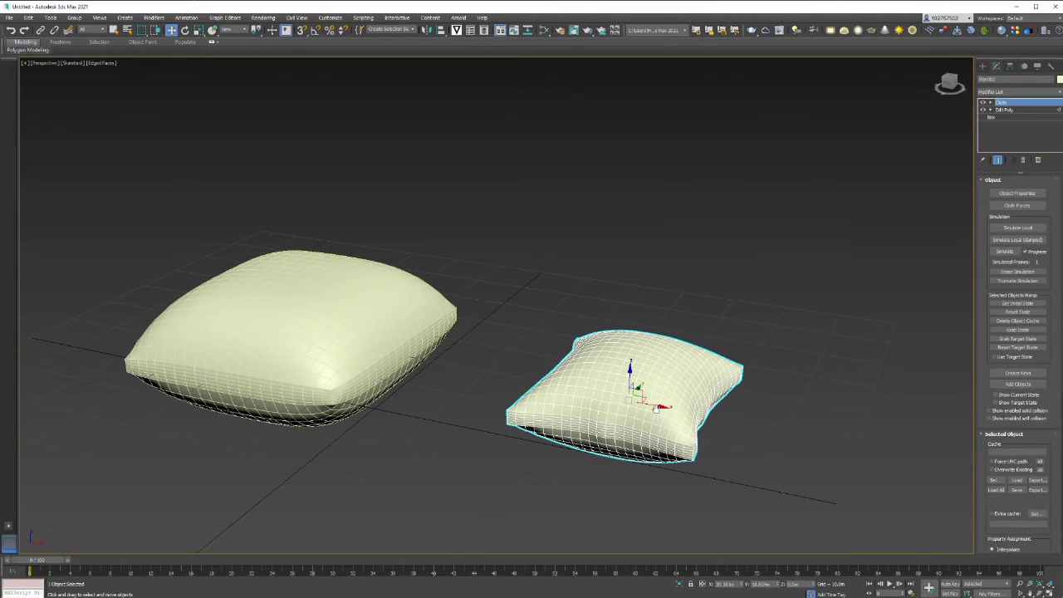
drag(663, 406, 600, 402)
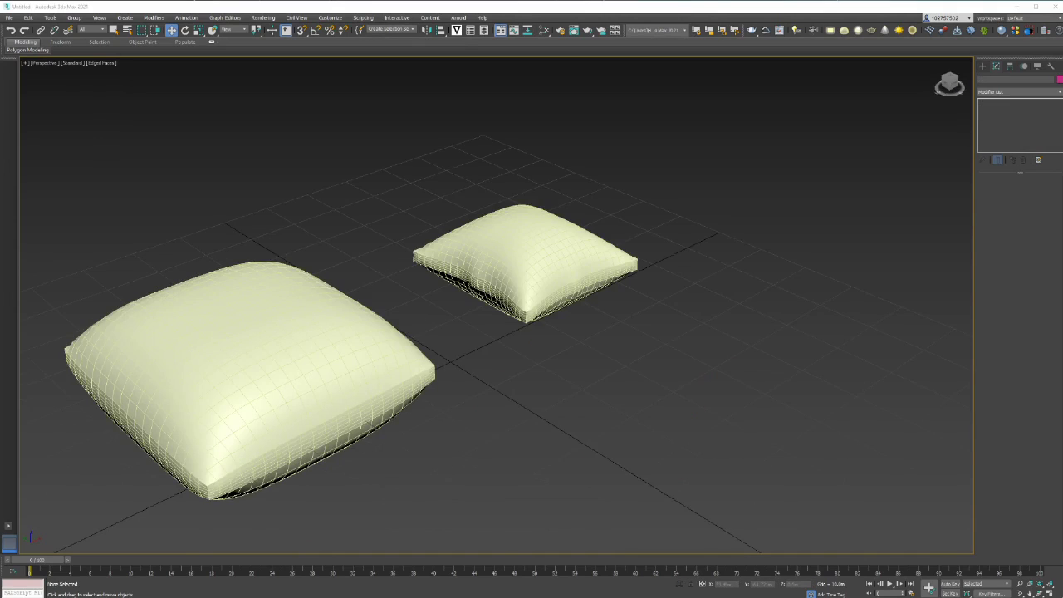
alt+middle_drag(766, 317, 770, 325)
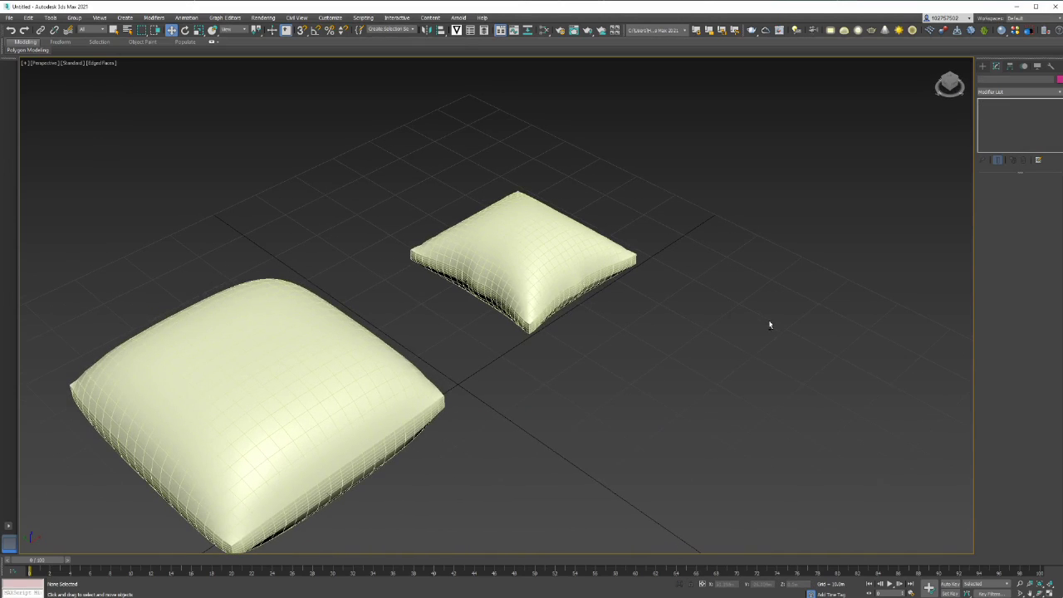
click(983, 66)
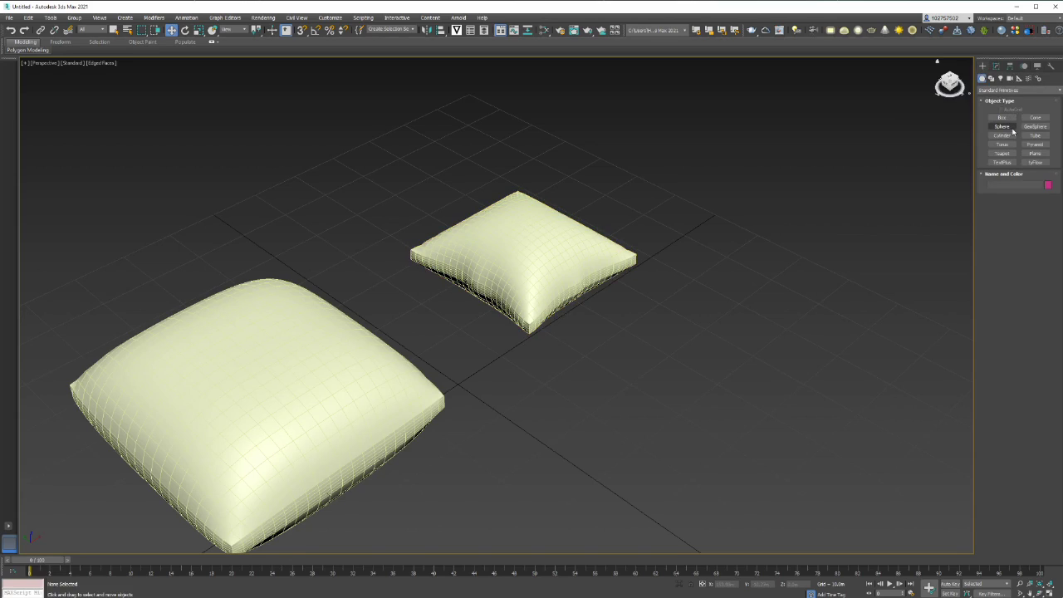
click(1001, 126)
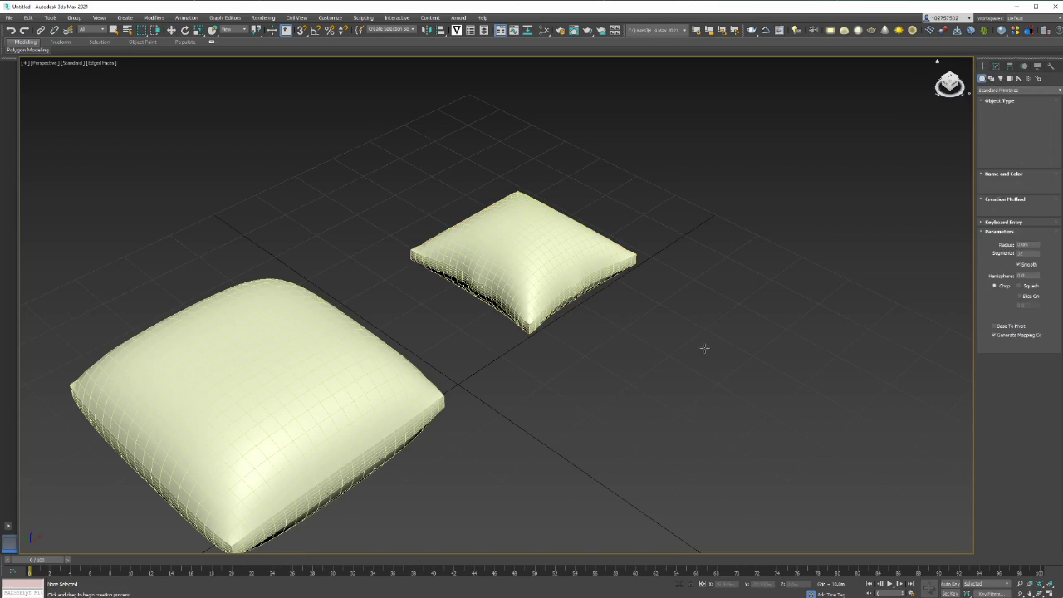
drag(704, 350, 731, 349)
right_click(730, 349)
key(Delete)
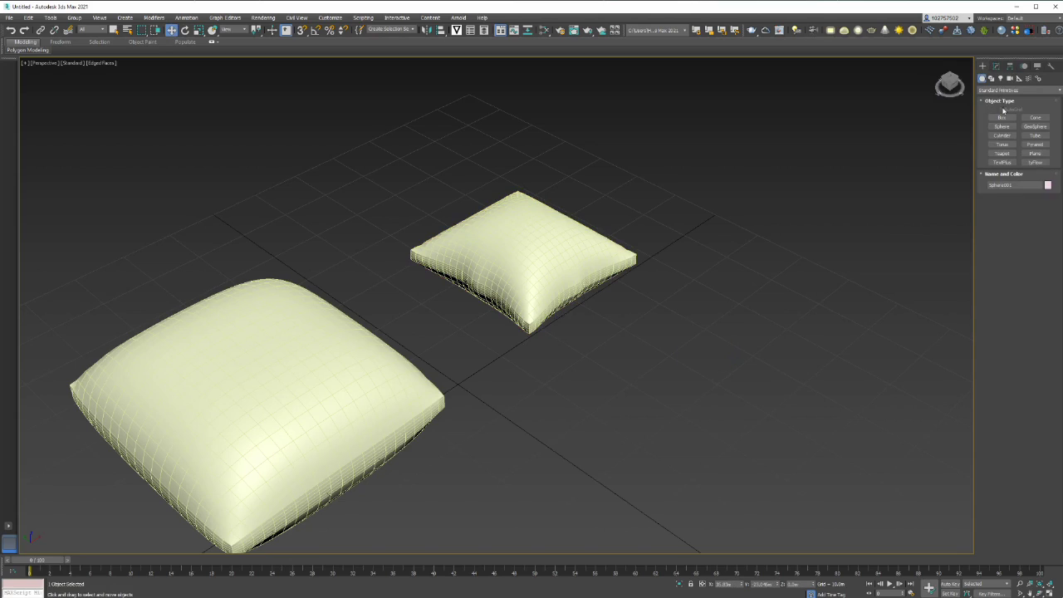
Create a flat cylinder primitive on the grid beside the smaller pillow.
click(1002, 135)
drag(687, 353, 727, 373)
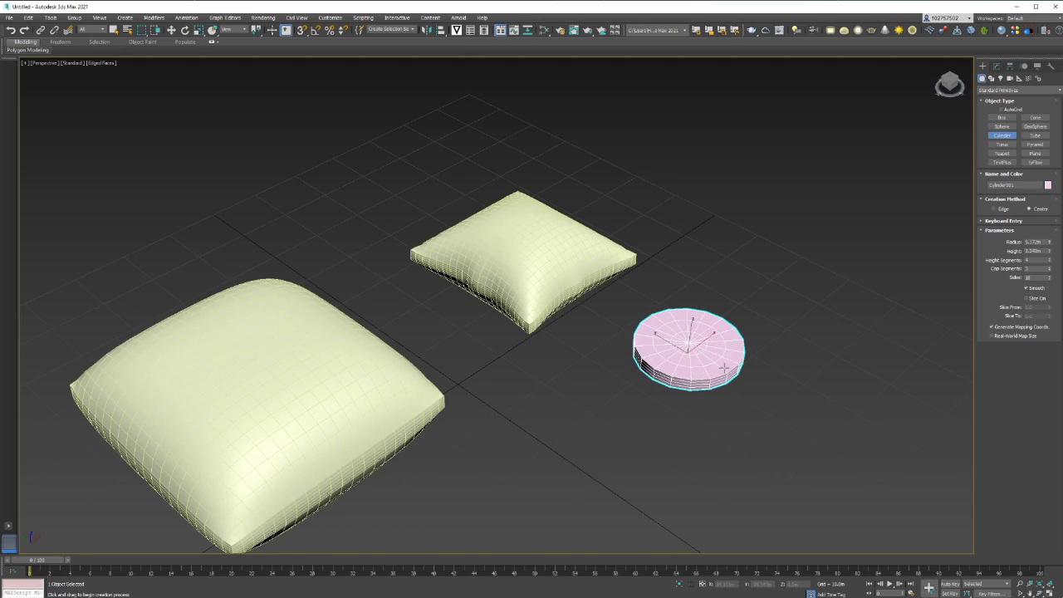
click(724, 367)
Set the cylinder's cap segments to 1.
alt+middle_drag(757, 368, 759, 361)
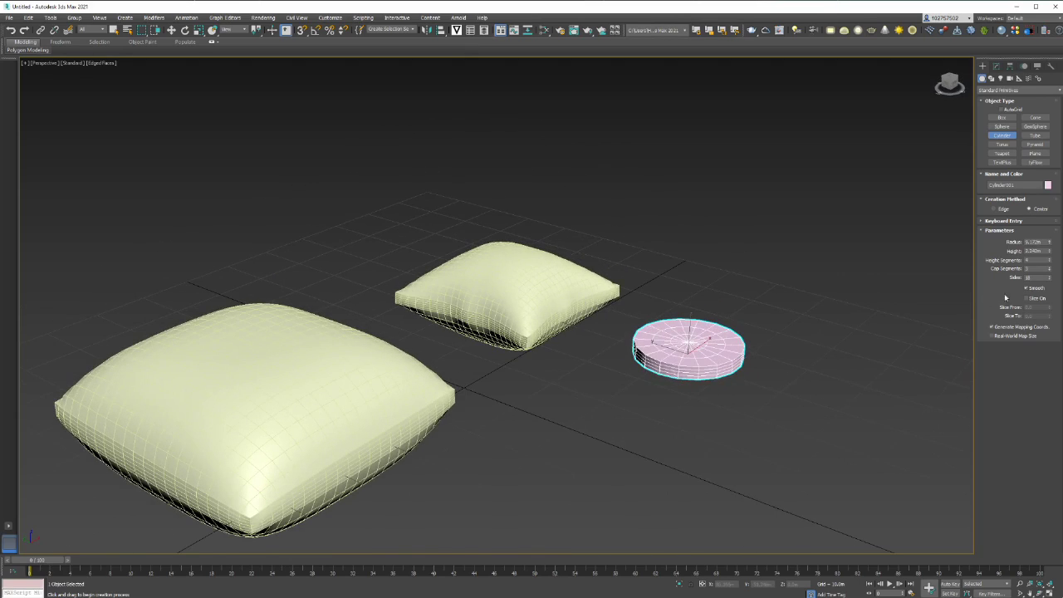
click(1048, 268)
click(1049, 271)
scroll(785, 332, up, 4)
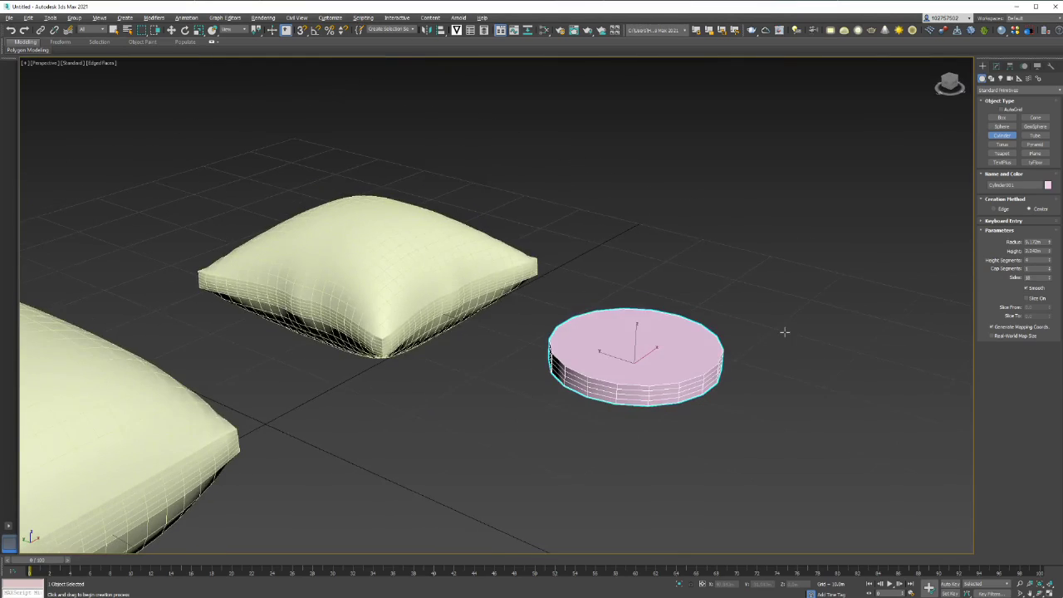
Apply a Subdivide (WSM) modifier to the pink cylinder and raise its Size to make the triangulated mesh coarser.
alt+middle_drag(785, 332, 787, 337)
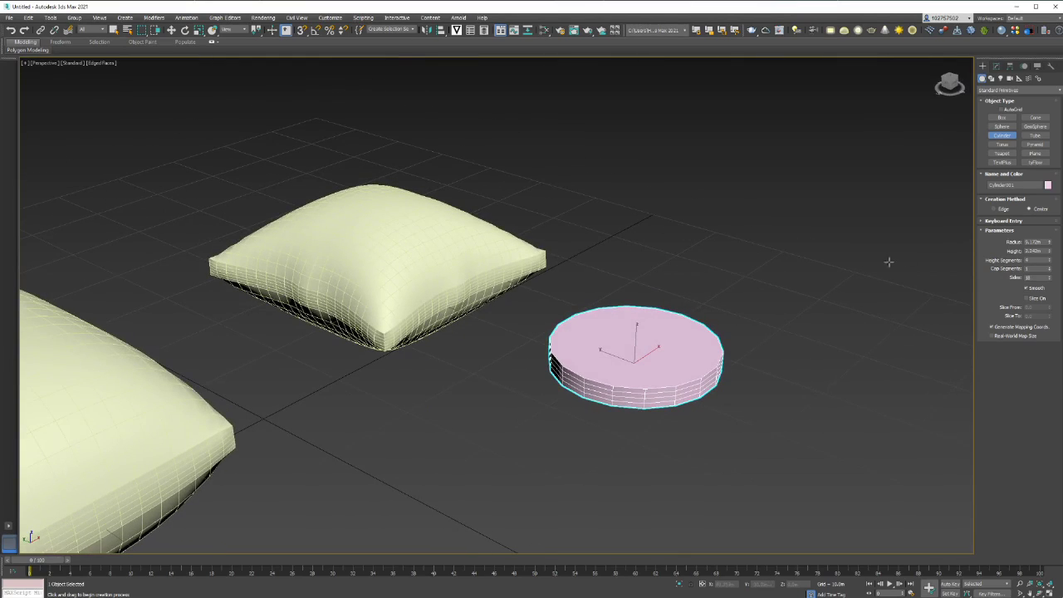
click(998, 66)
click(1022, 90)
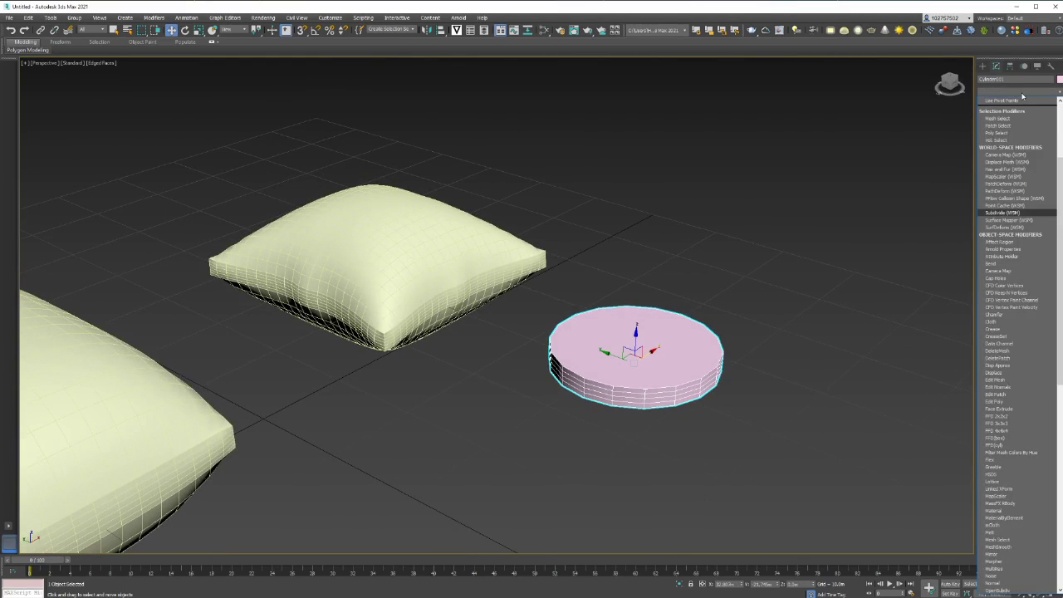
scroll(1021, 96, down, 5)
click(1015, 101)
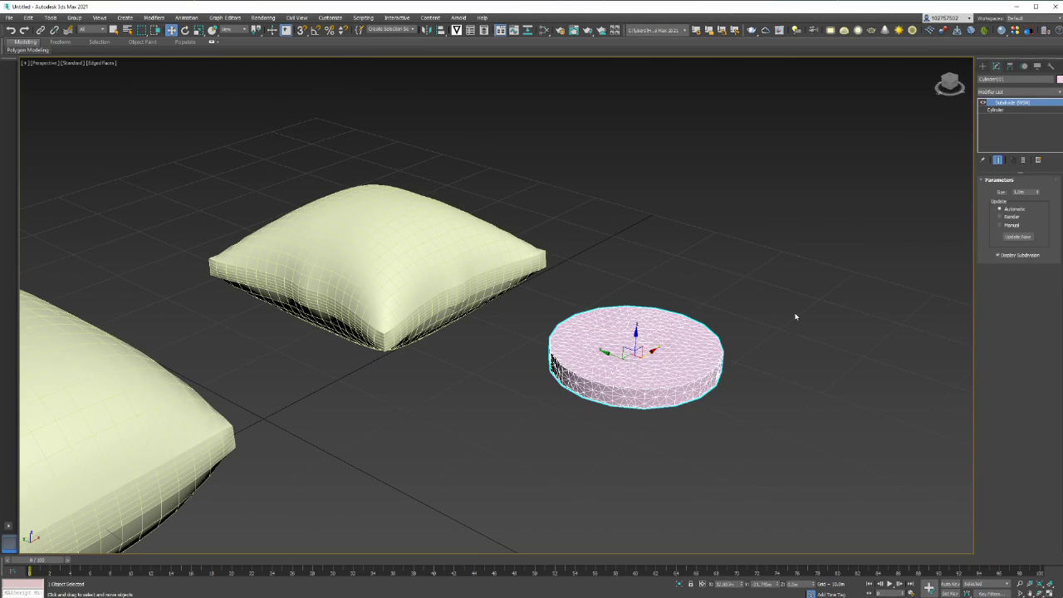
drag(1039, 196, 1044, 128)
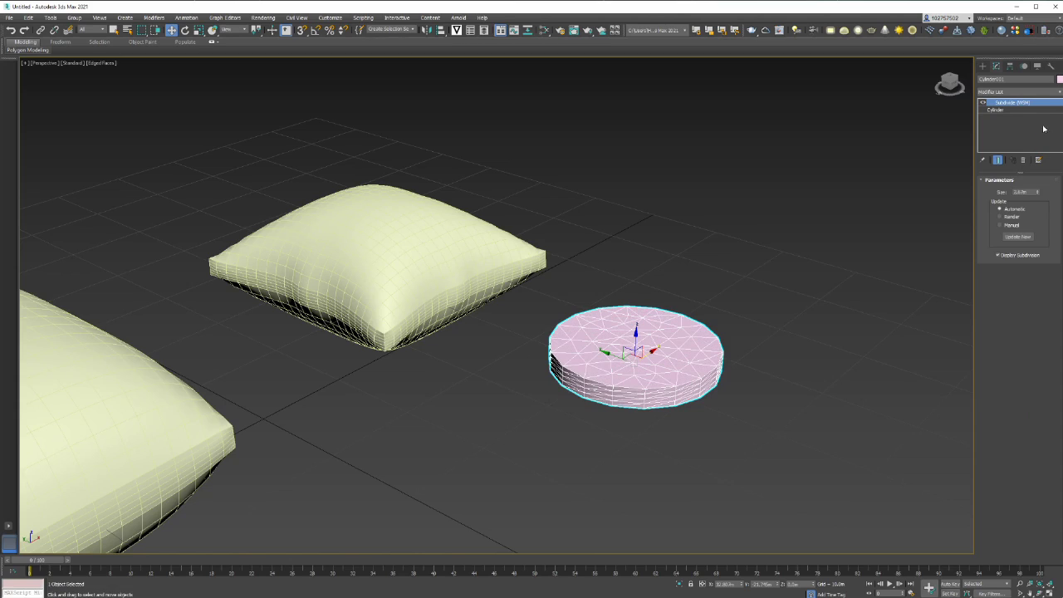
Add a Cloth modifier to the pink cylinder and define it as a Cloth object in its simulation properties.
click(1025, 92)
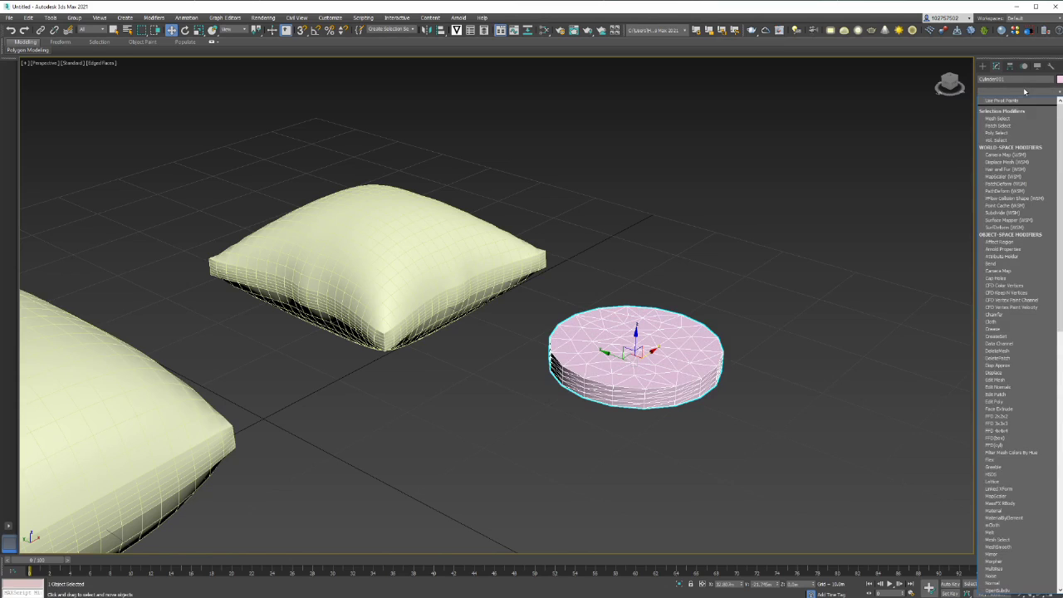
scroll(1006, 199, down, 5)
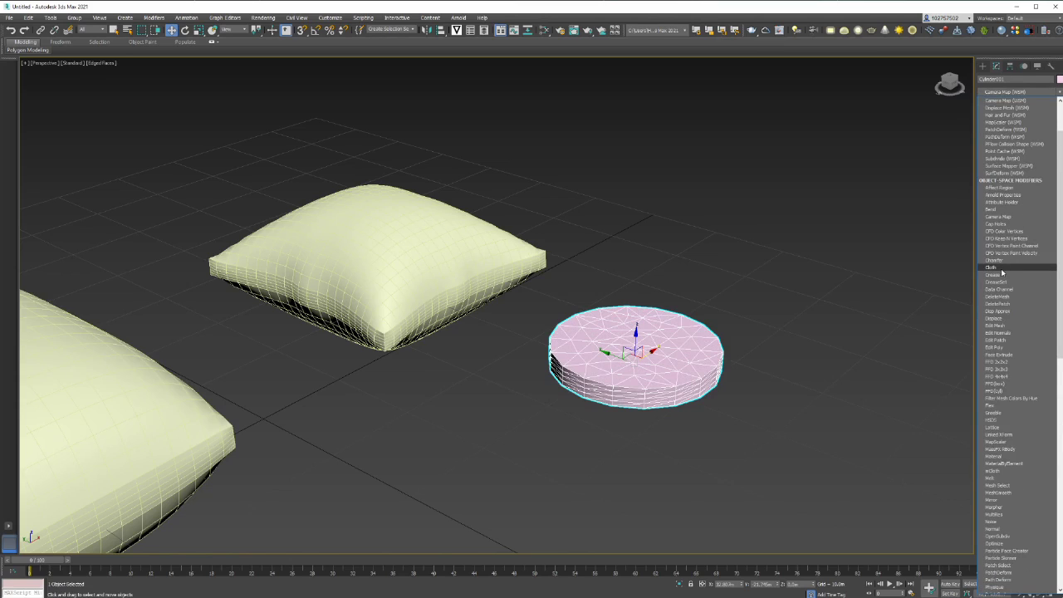
click(992, 268)
click(1028, 192)
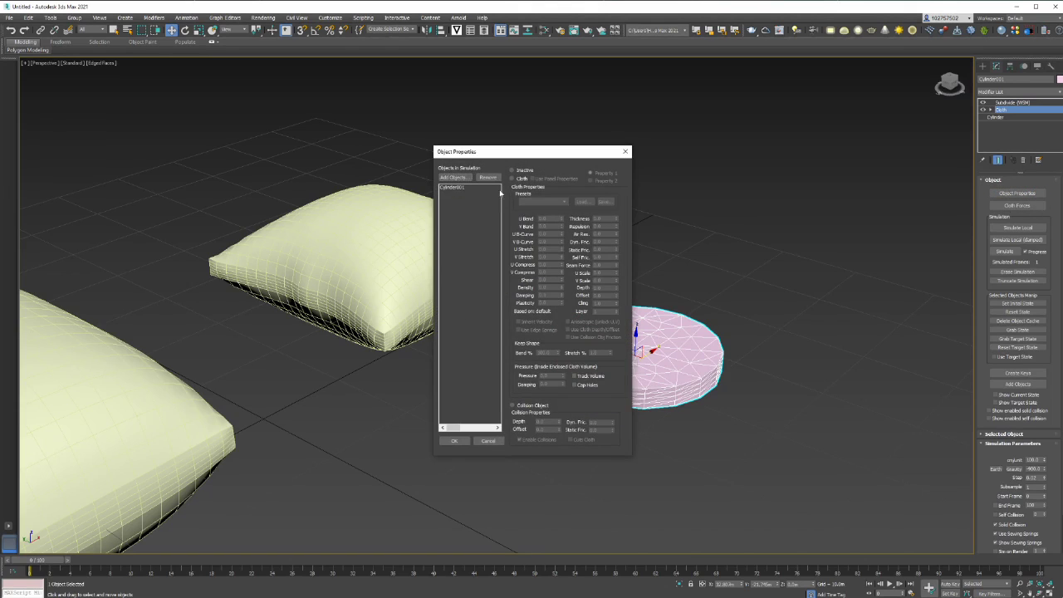
click(498, 189)
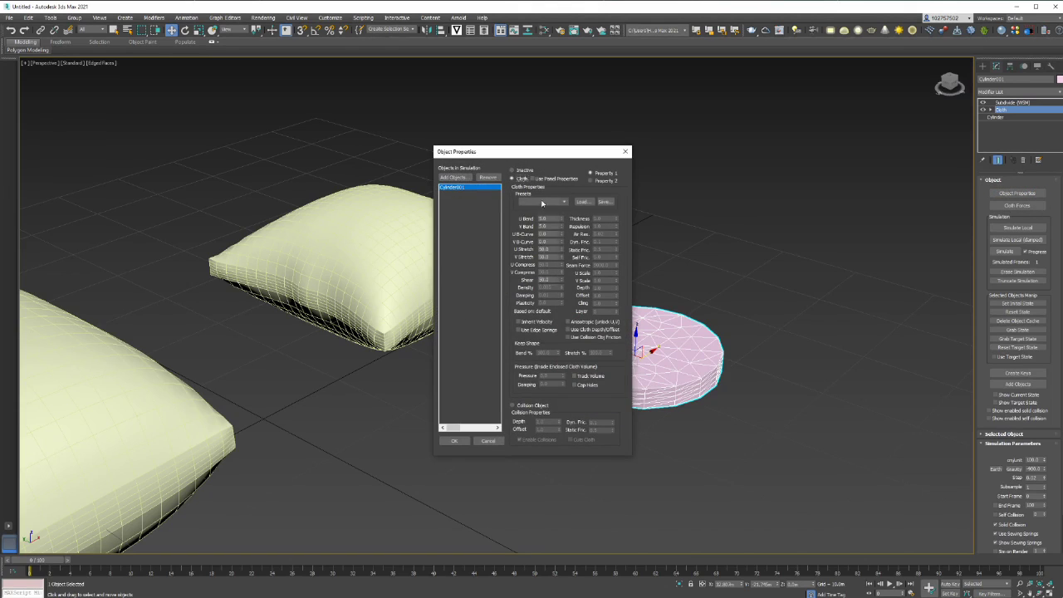
Assign the Silk preset to the cylinder and raise its cloth pressure, accepting the object properties.
click(543, 202)
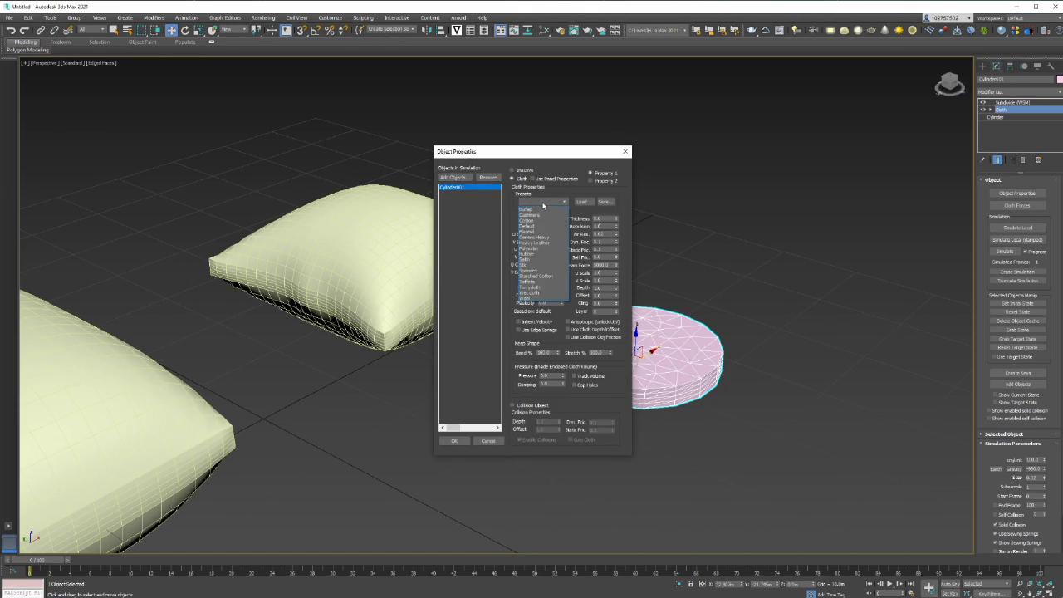
click(557, 265)
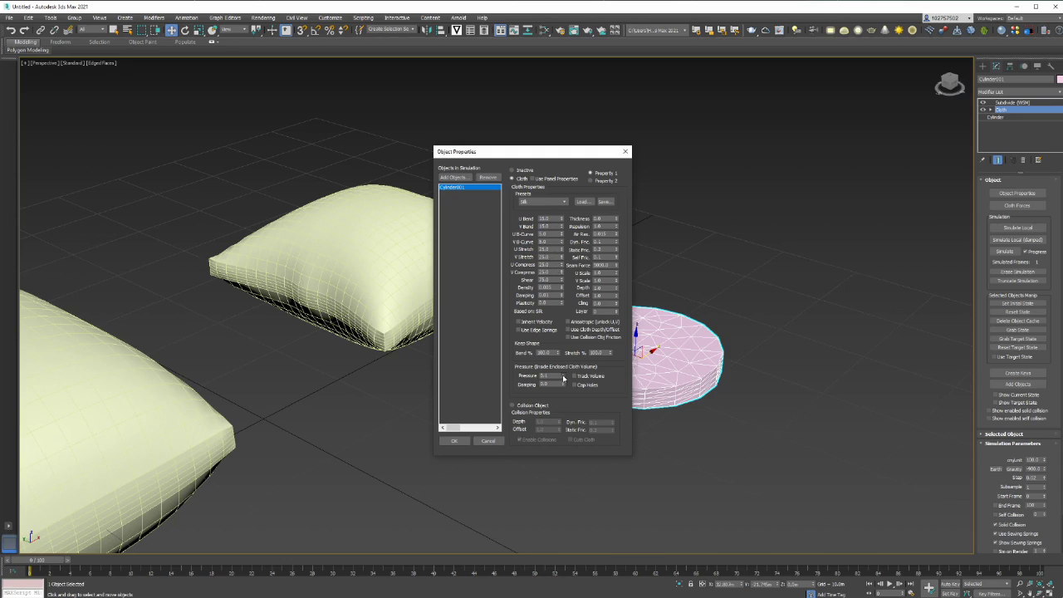
drag(564, 379, 562, 365)
click(454, 441)
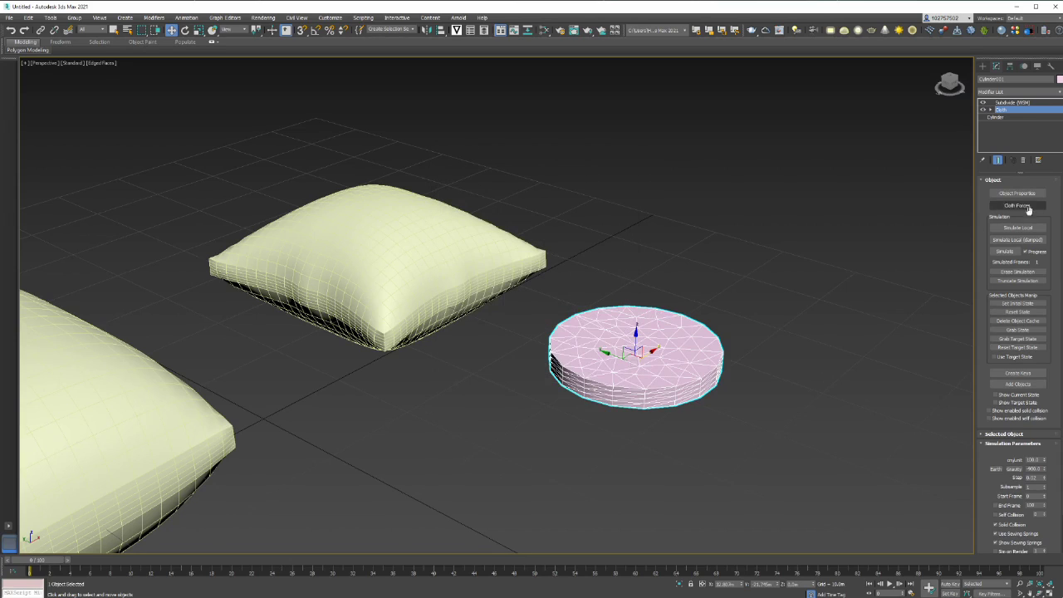
Run the local cloth simulation on the pink cylinder and stop it, checking the inflated shape from the side.
click(1034, 227)
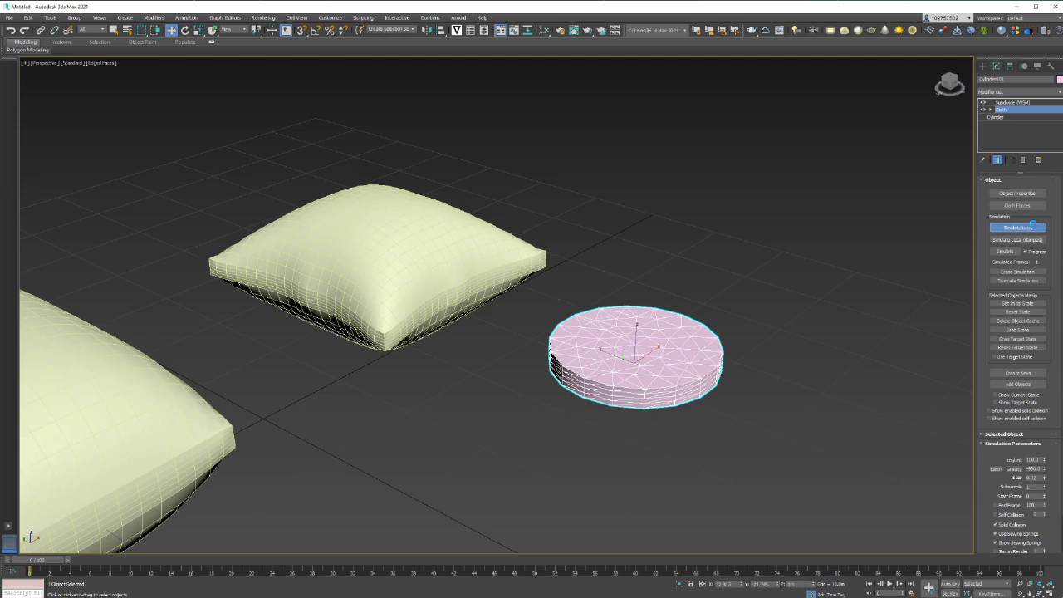
mouse_move(864, 338)
alt+middle_down()
mouse_move(806, 325)
mouse_move(854, 330)
mouse_move(858, 352)
alt+middle_up()
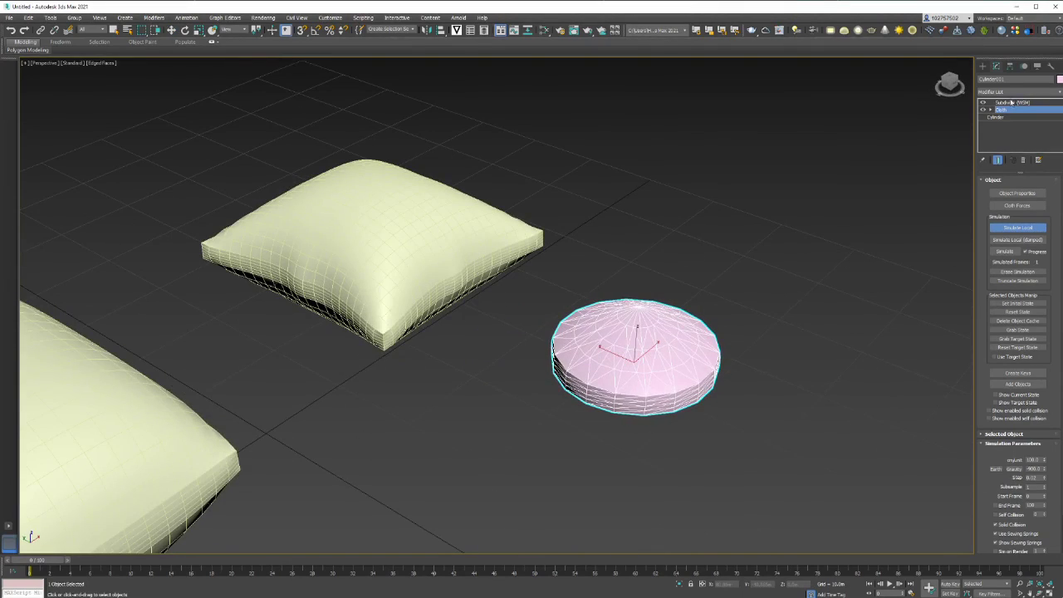
click(1017, 228)
key(w)
alt+middle_drag(807, 296, 784, 276)
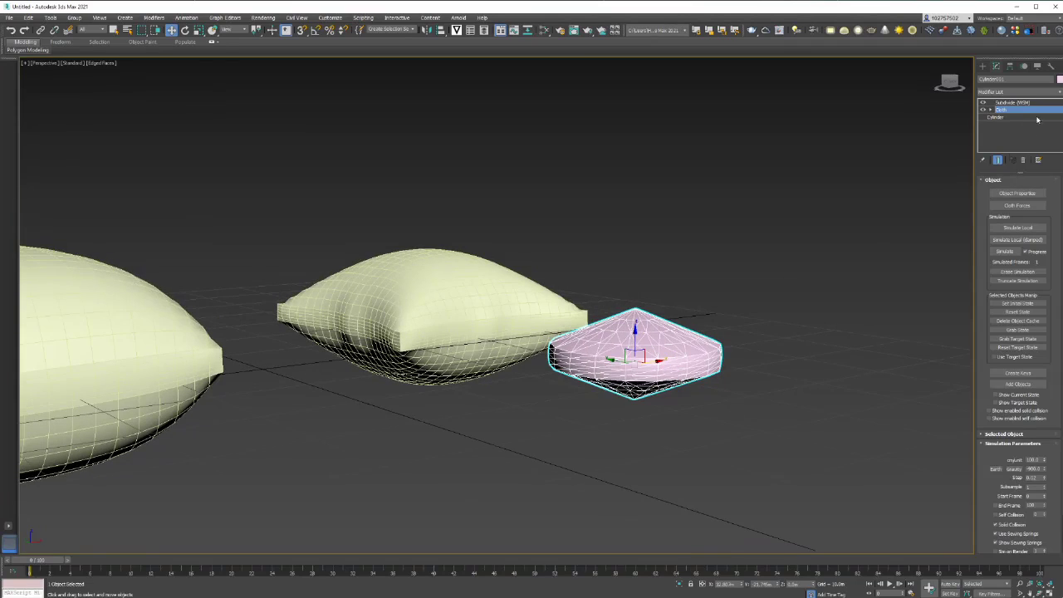
Compare the Cloth and Subdivide levels in the cylinder's modifier stack, and delete the Cloth modifier.
right_click(1024, 115)
click(1004, 112)
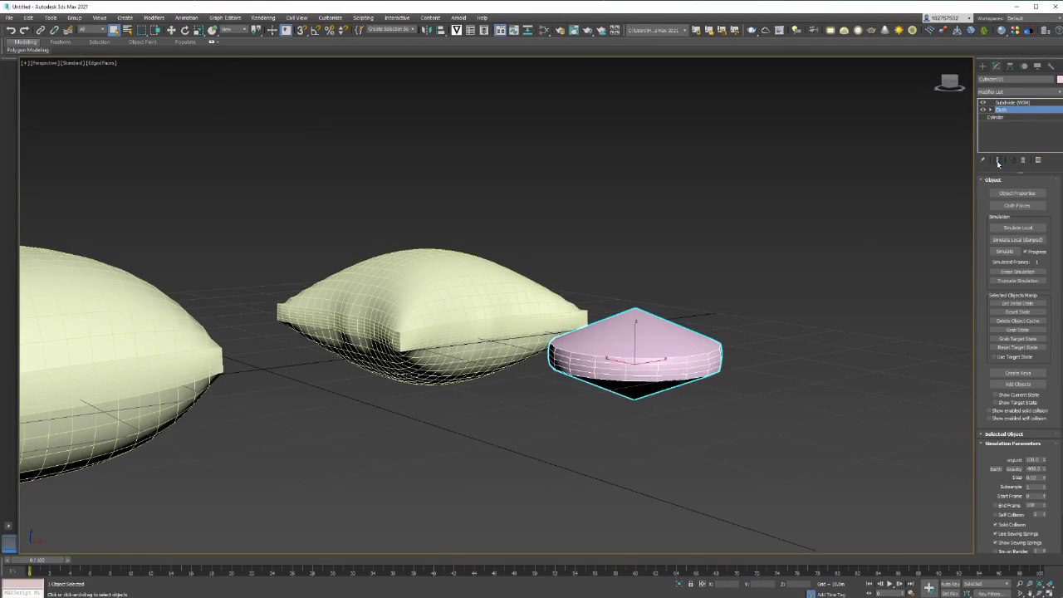
click(1012, 102)
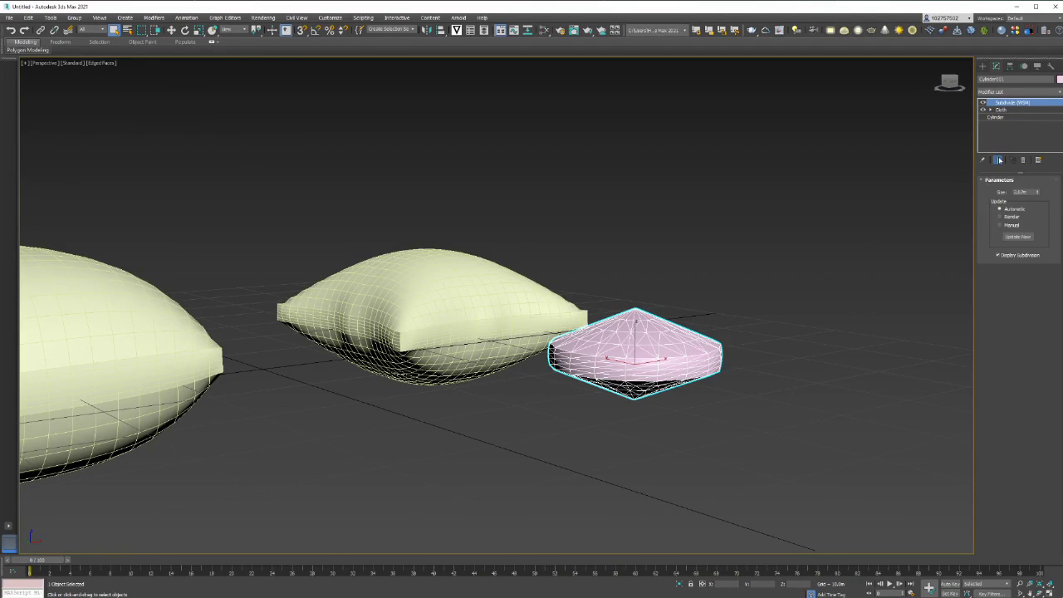
click(1005, 110)
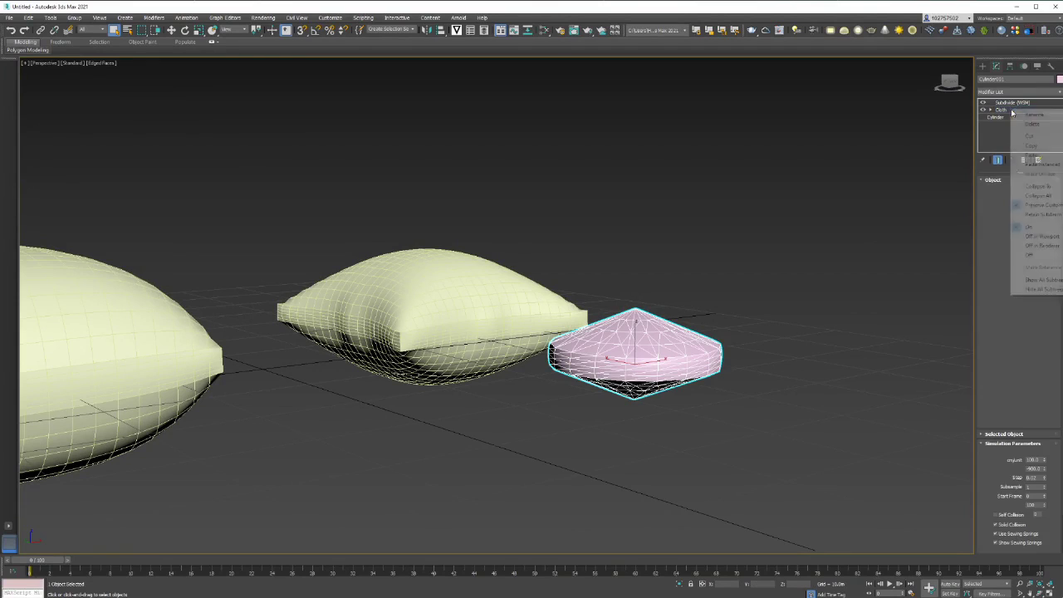
right_click(1012, 111)
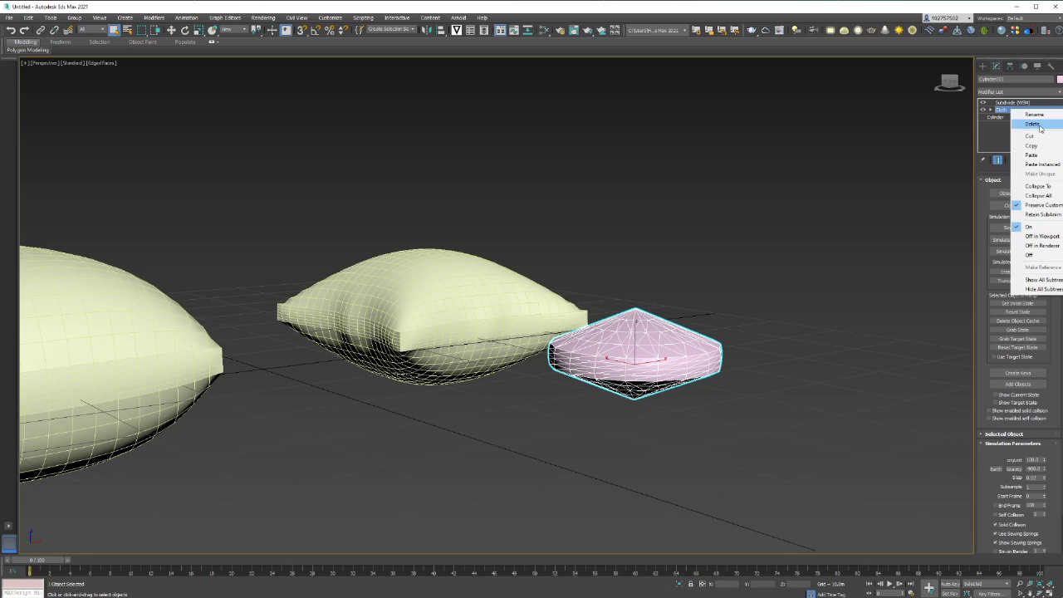
click(1039, 127)
Lower the Size of the cylinder's Subdivide modifier to get a denser triangulated mesh.
click(1012, 103)
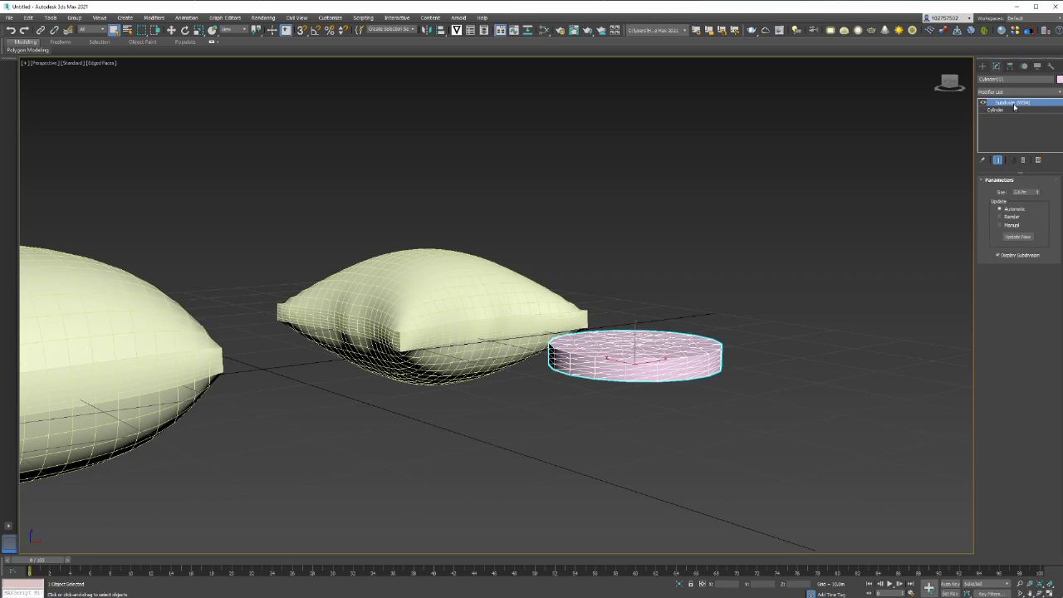
alt+middle_drag(894, 141, 1000, 189)
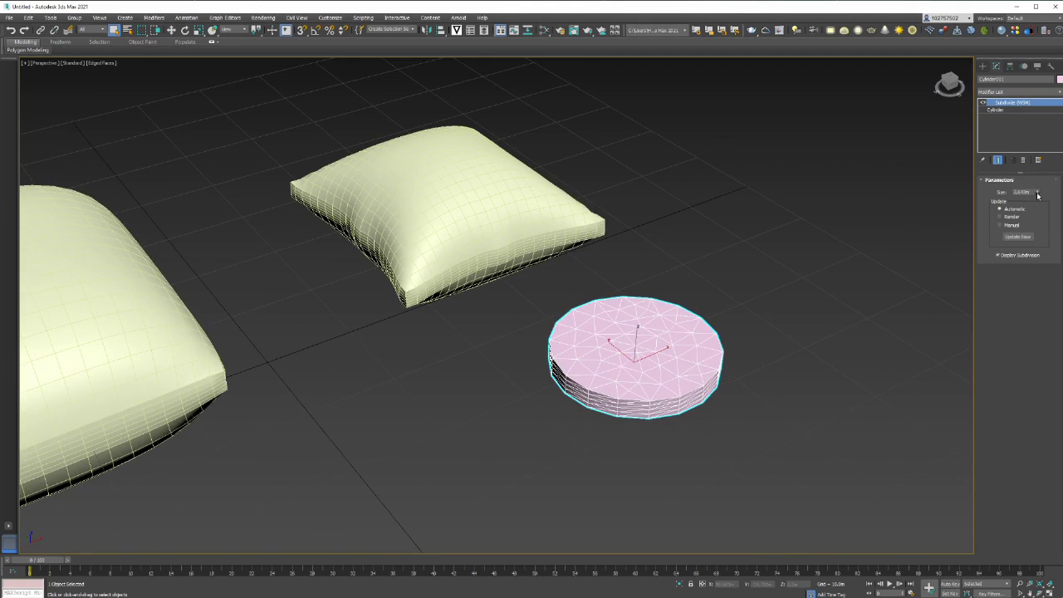
drag(1038, 195, 1034, 202)
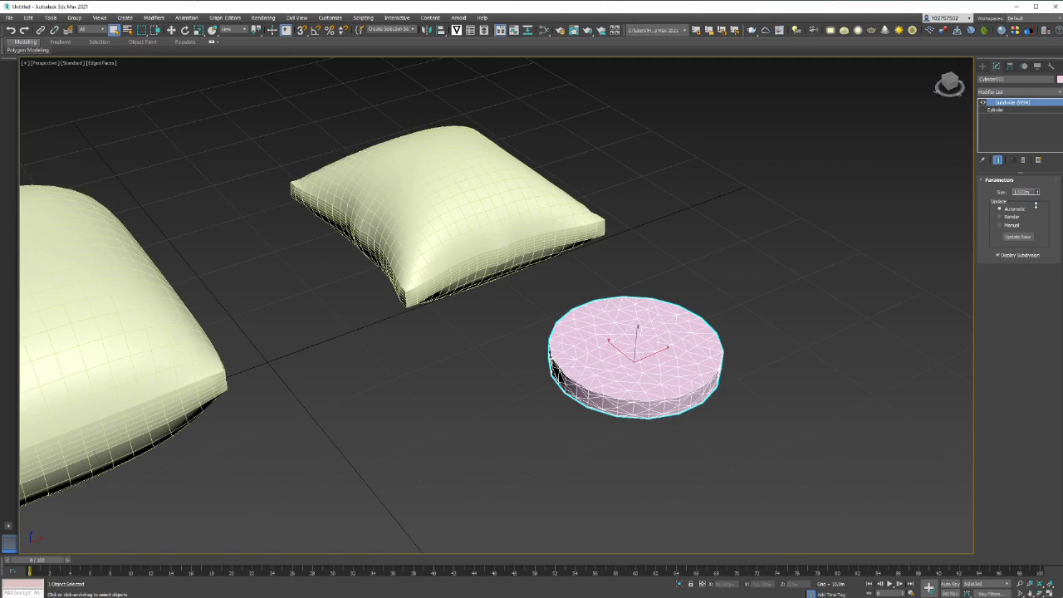
alt+middle_drag(843, 254, 815, 226)
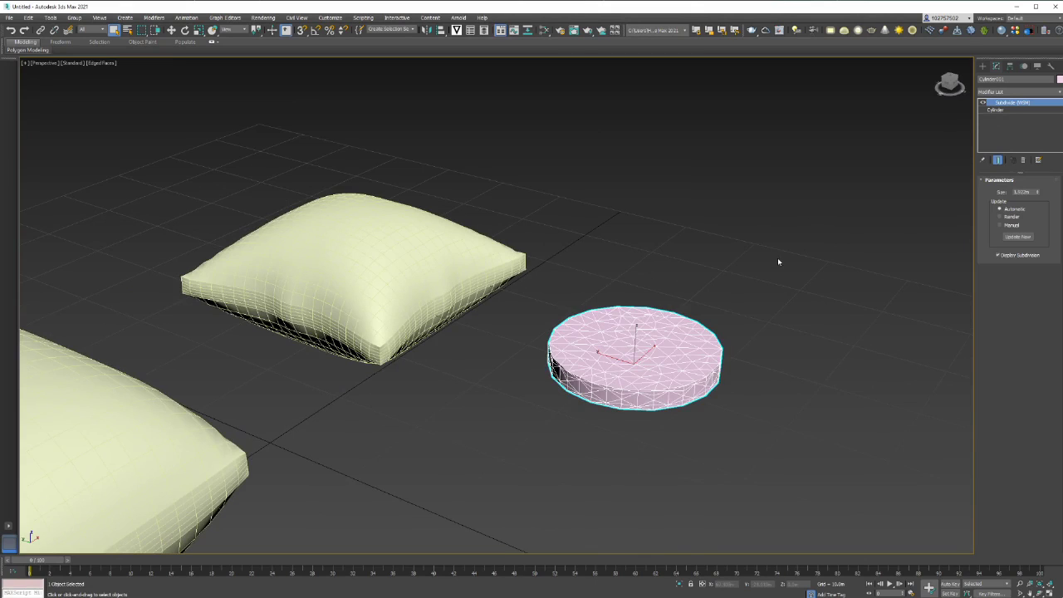
alt+middle_drag(783, 261, 774, 260)
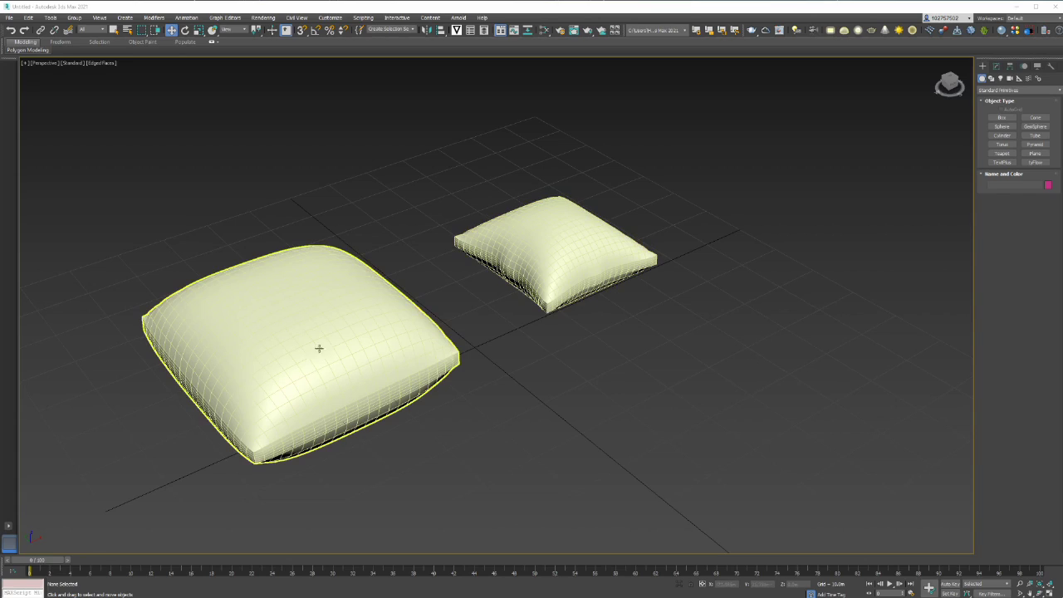
Create a new flat cylinder beside the smaller pillow and increase its height and cap segments.
click(1003, 135)
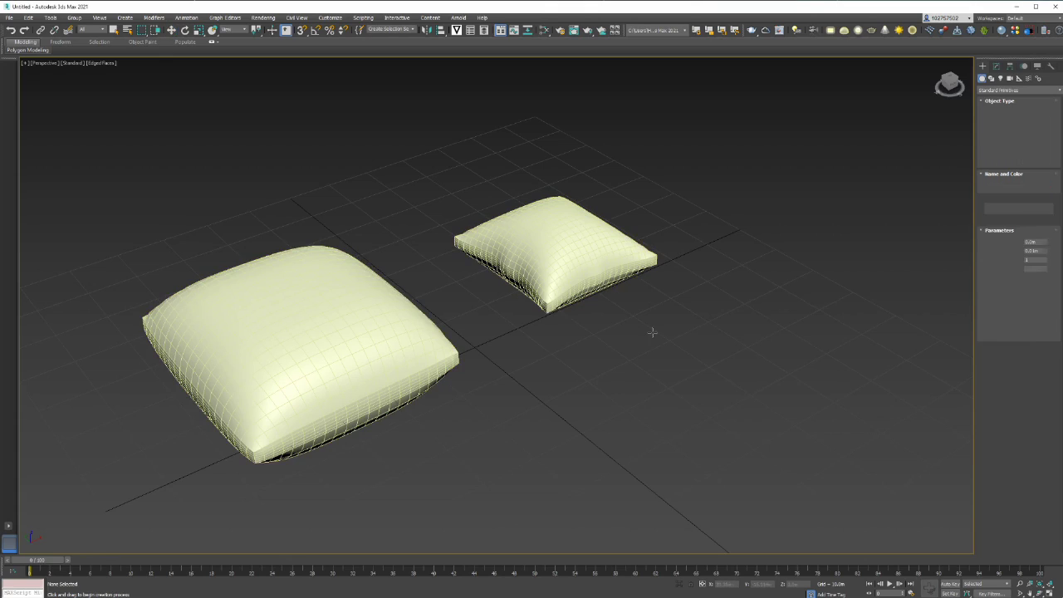
drag(644, 338, 682, 361)
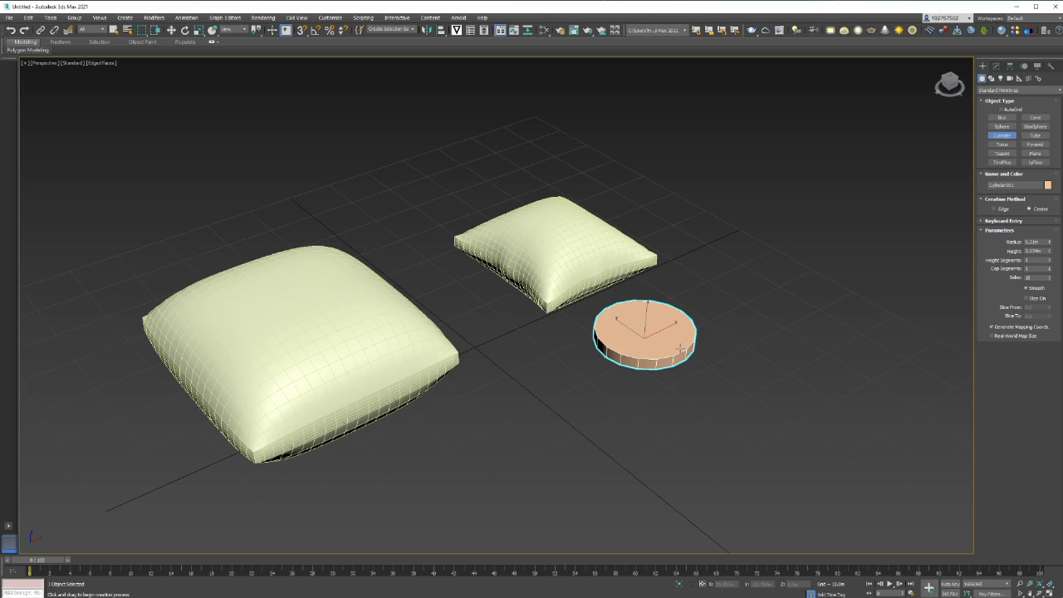
scroll(703, 334, up, 5)
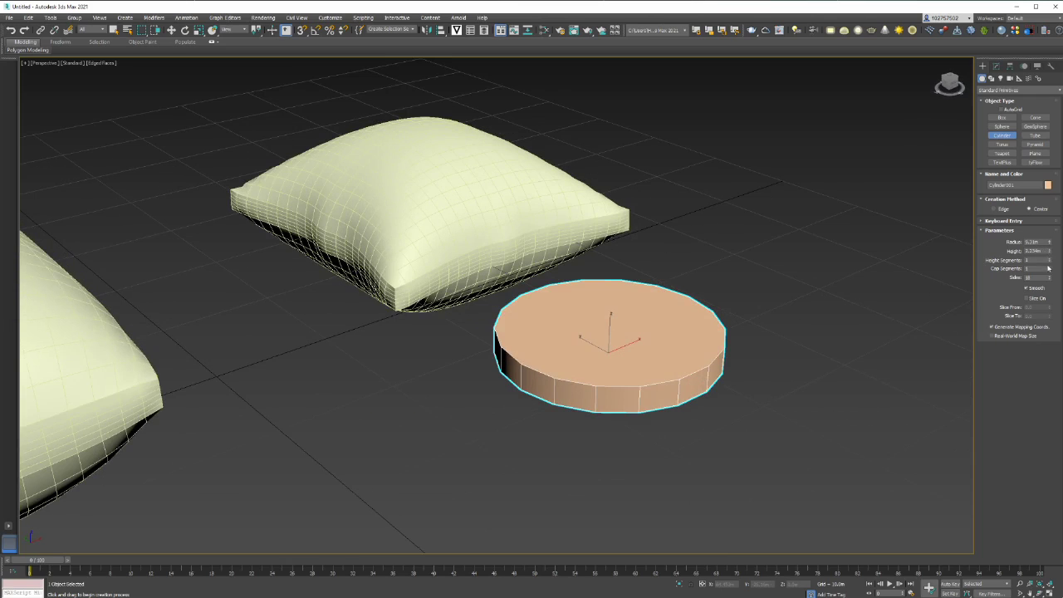
drag(1050, 263, 1052, 269)
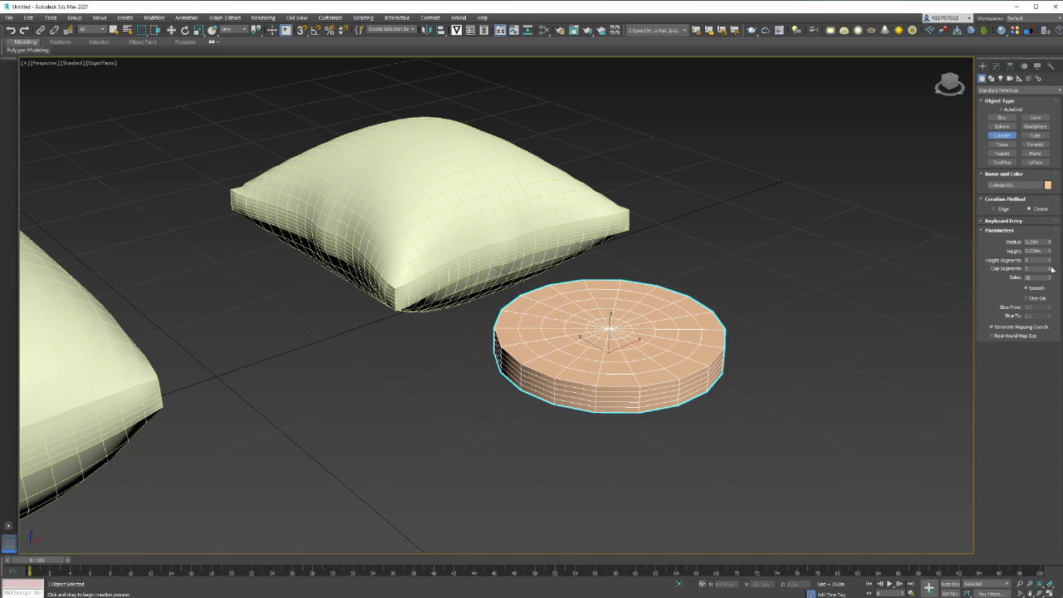
Apply a Subdivide (WSM) modifier to the new segmented cylinder and increase its Size for coarser triangles.
click(996, 67)
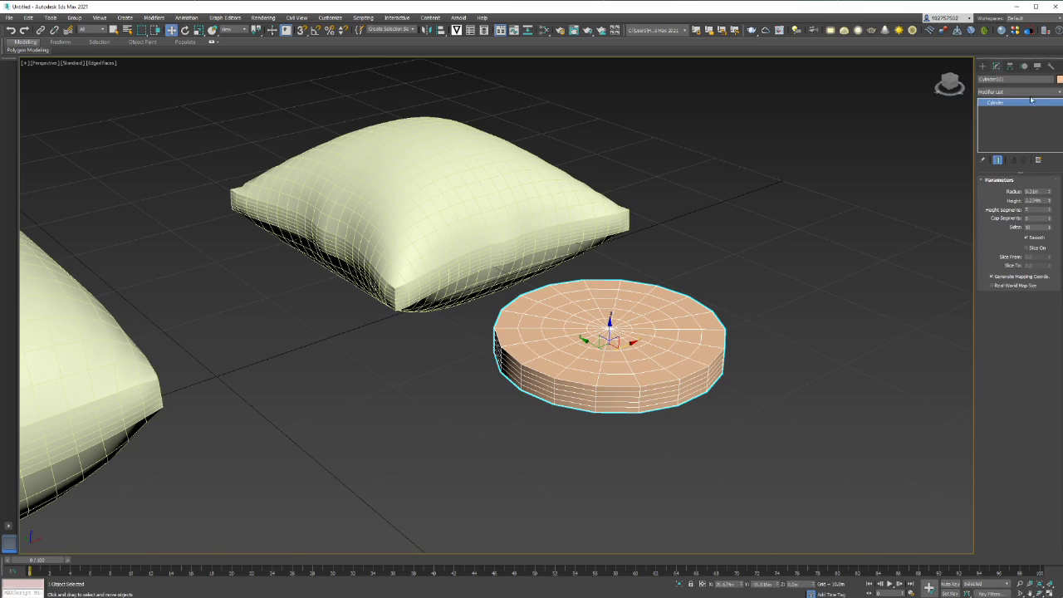
click(1031, 93)
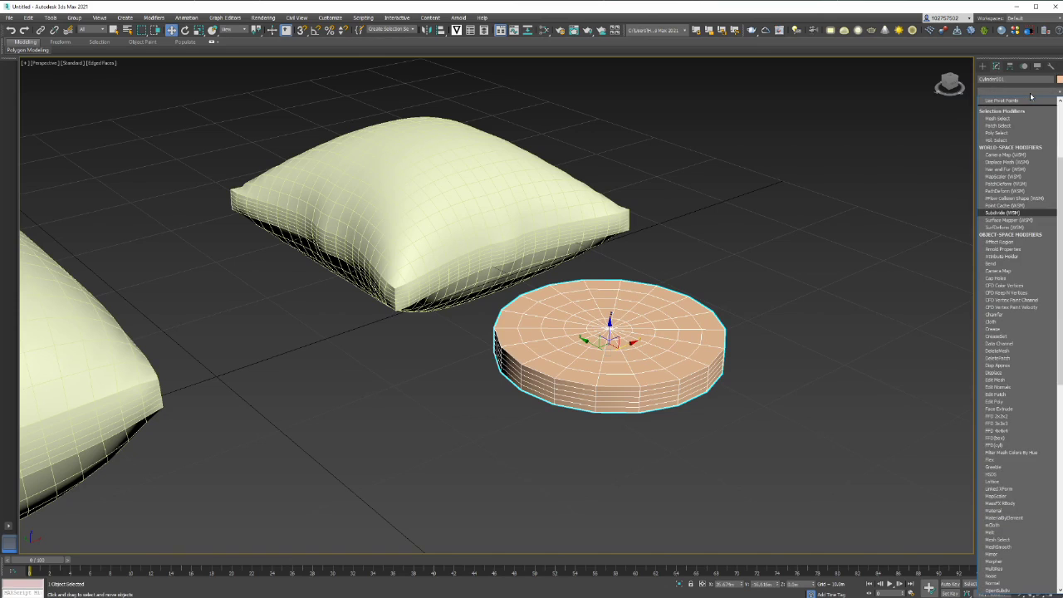
key(s)
click(1019, 100)
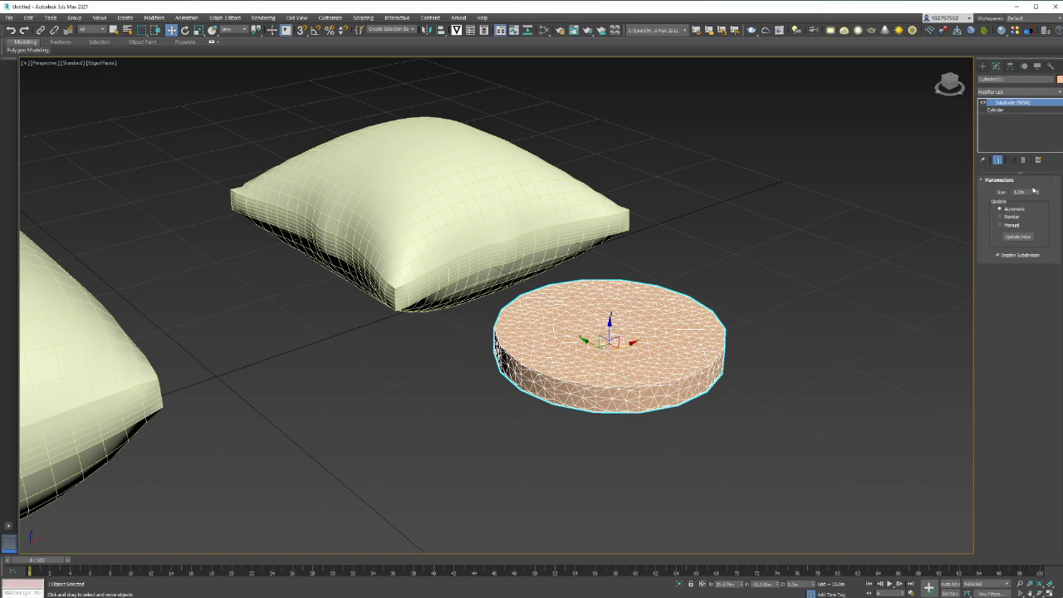
drag(1039, 193, 1038, 164)
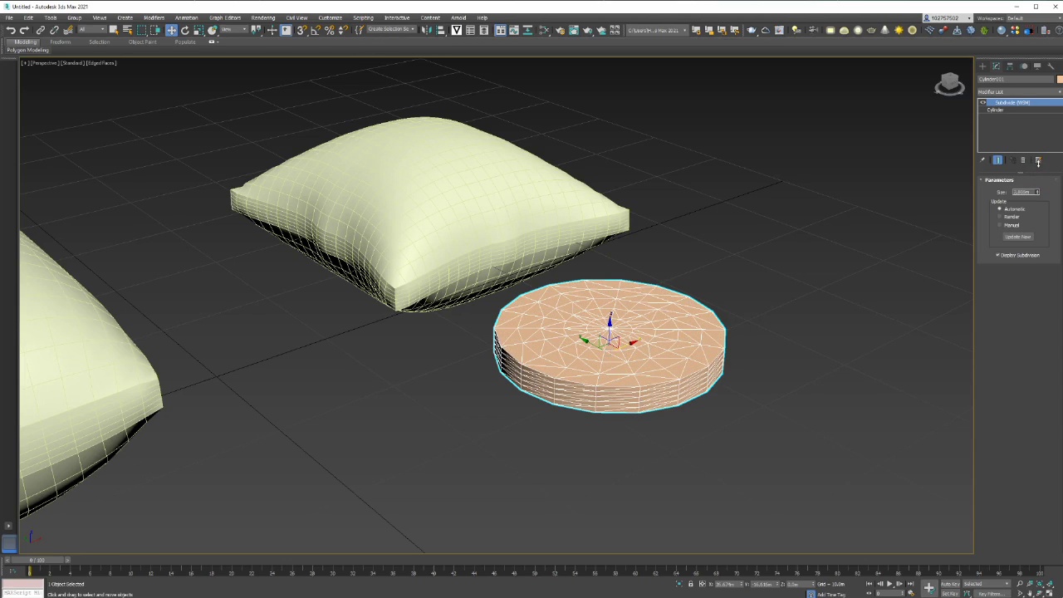
drag(1038, 161, 1040, 168)
Add a Cloth modifier to the new cylinder and define it as a Cloth object in its simulation properties.
click(1017, 93)
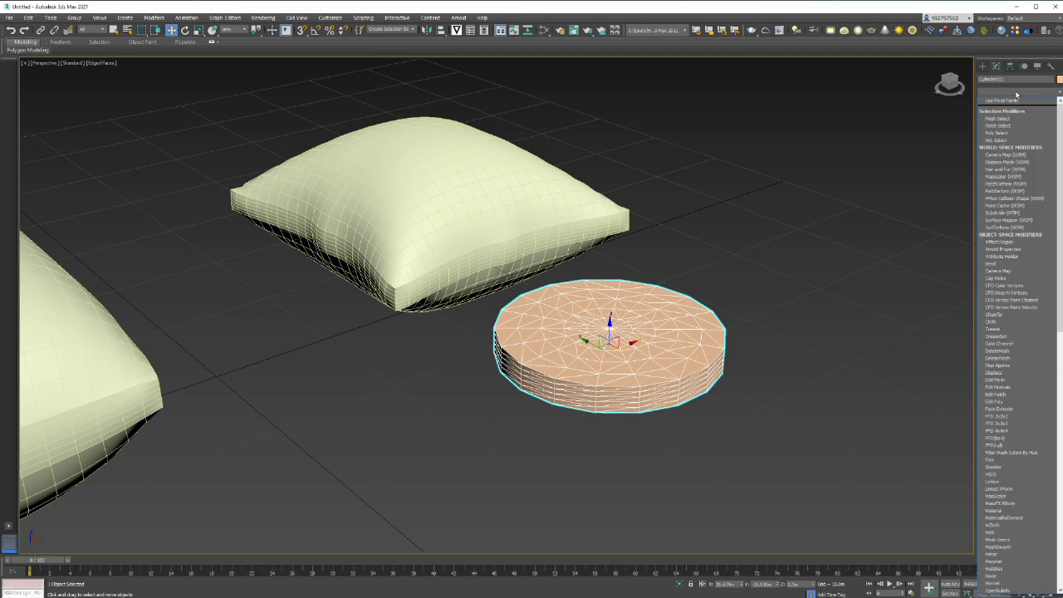
scroll(1008, 207, down, 2)
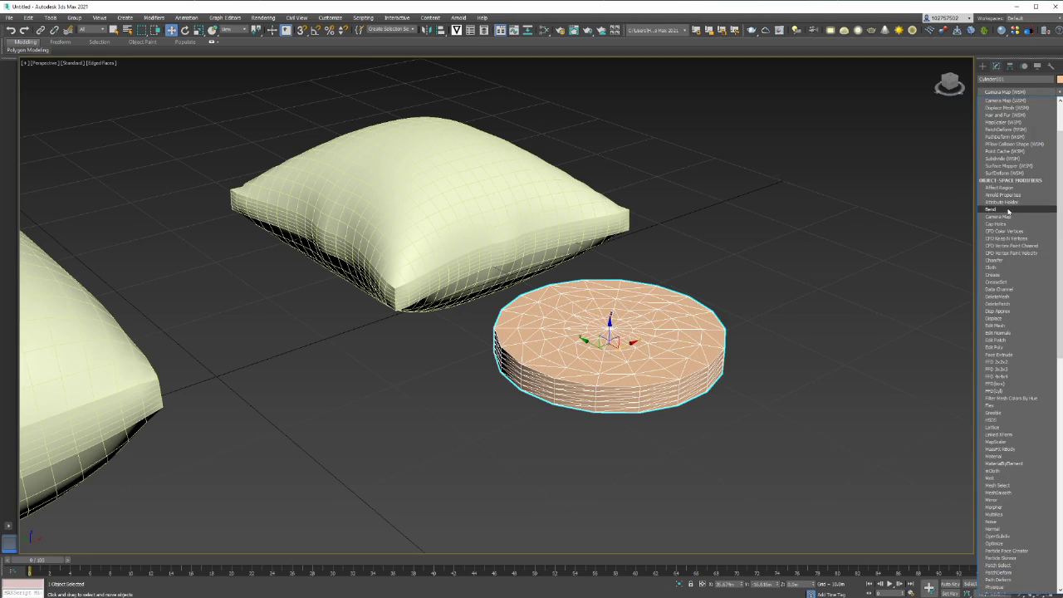
click(999, 267)
click(1017, 193)
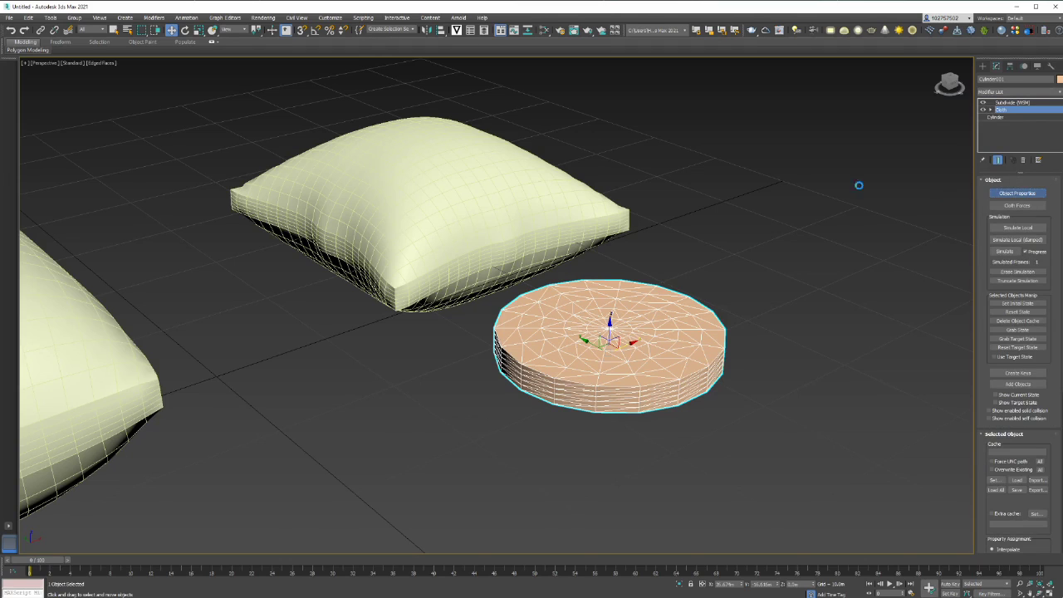
click(455, 187)
click(512, 178)
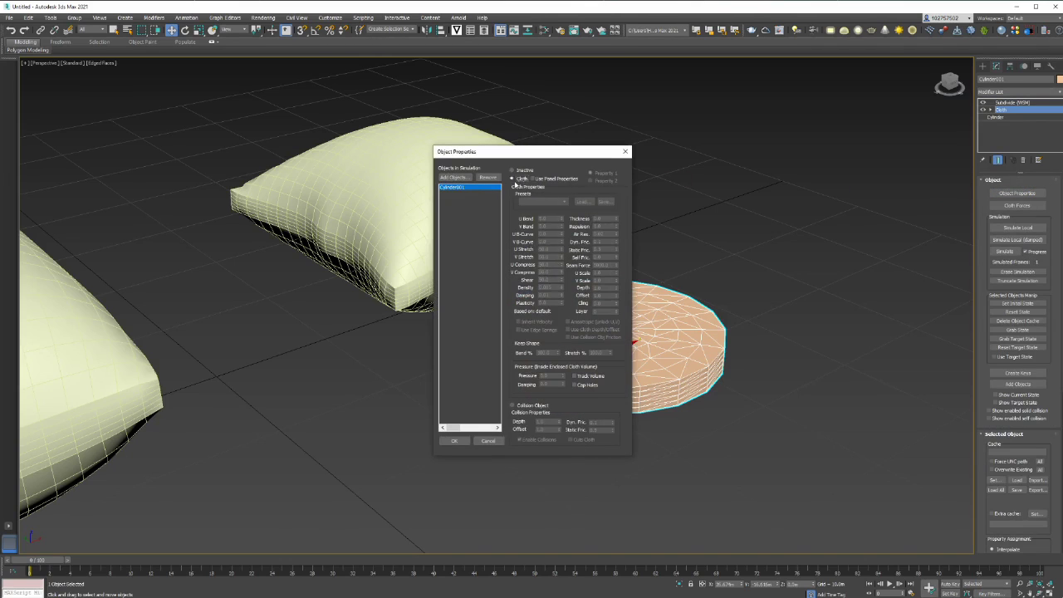
Assign the Silk preset to the cylinder's cloth properties and raise its Pressure value.
click(553, 202)
click(533, 266)
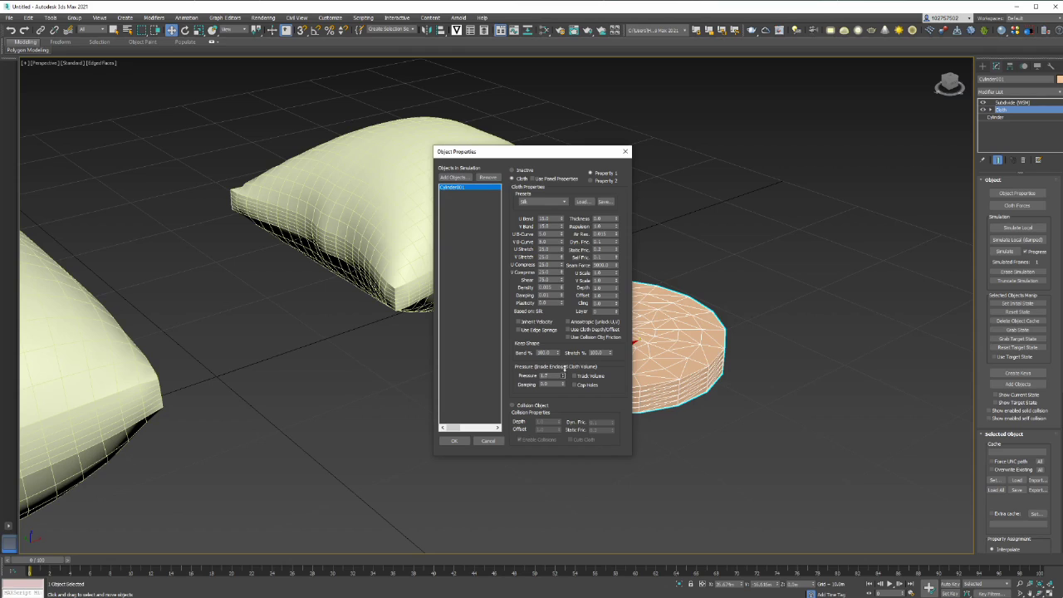
click(458, 440)
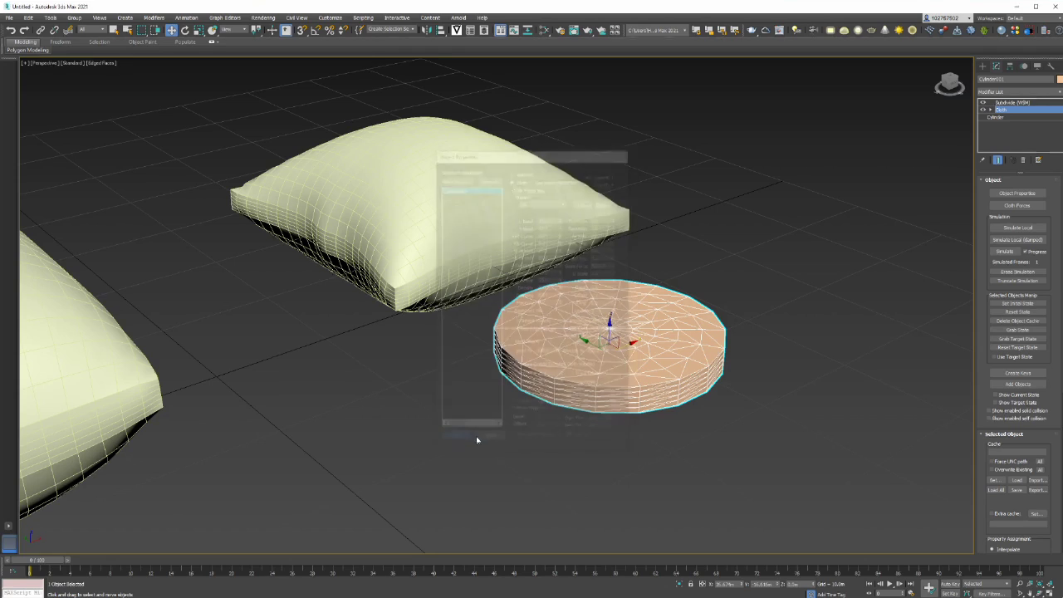
Run the local cloth simulation on the cylinder until it inflates into a rounded pillow, and stop it.
scroll(1018, 515, down, 8)
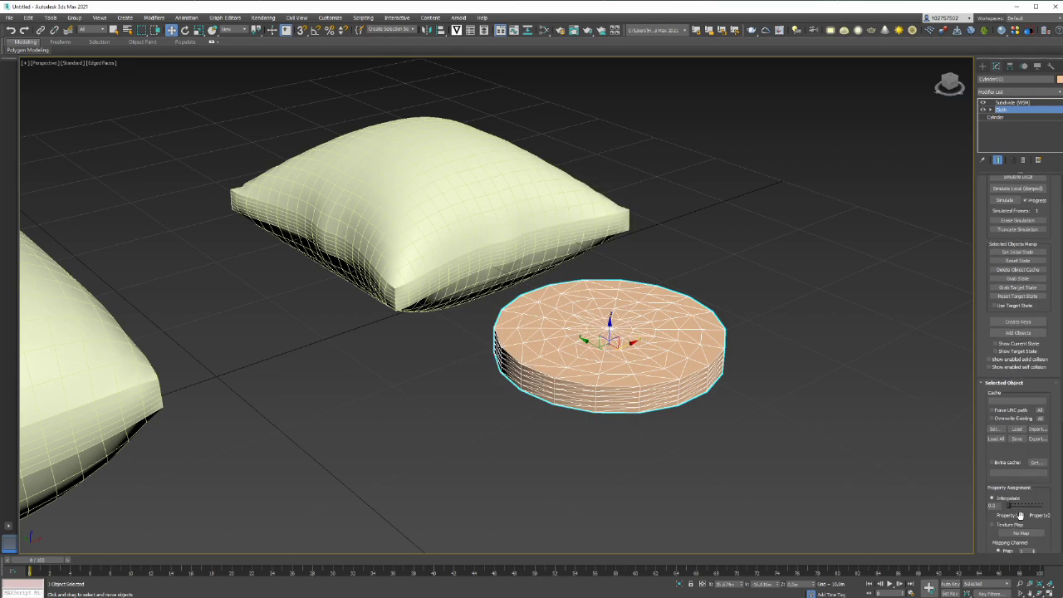
scroll(1025, 456, up, 10)
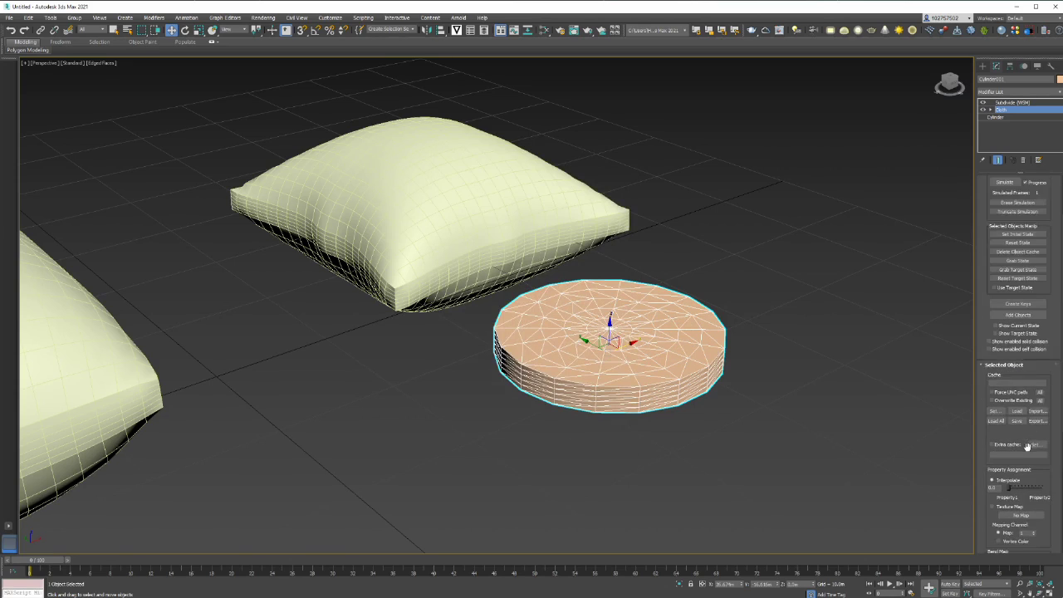
click(1019, 227)
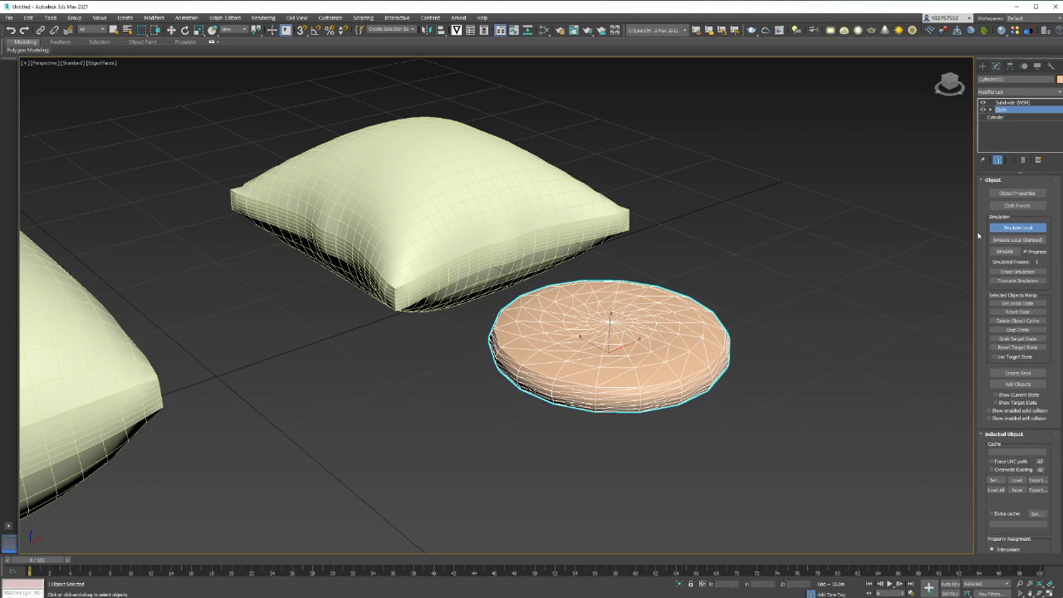
mouse_move(750, 321)
alt+middle_down()
mouse_move(771, 306)
mouse_move(710, 298)
mouse_move(738, 308)
mouse_move(754, 296)
mouse_move(743, 311)
alt+middle_up()
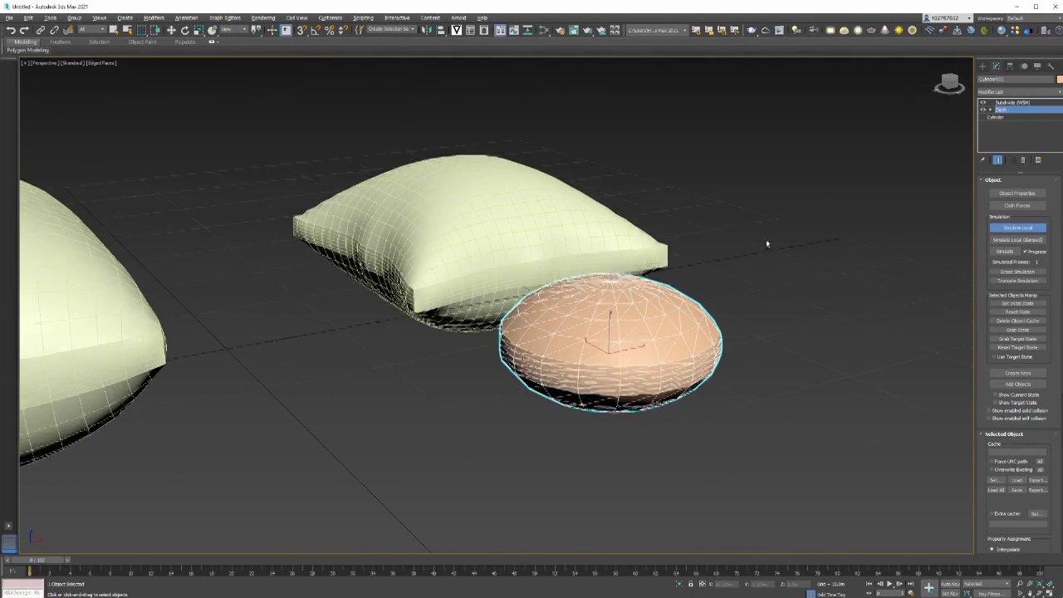
scroll(757, 249, down, 3)
alt+middle_drag(756, 249, 755, 249)
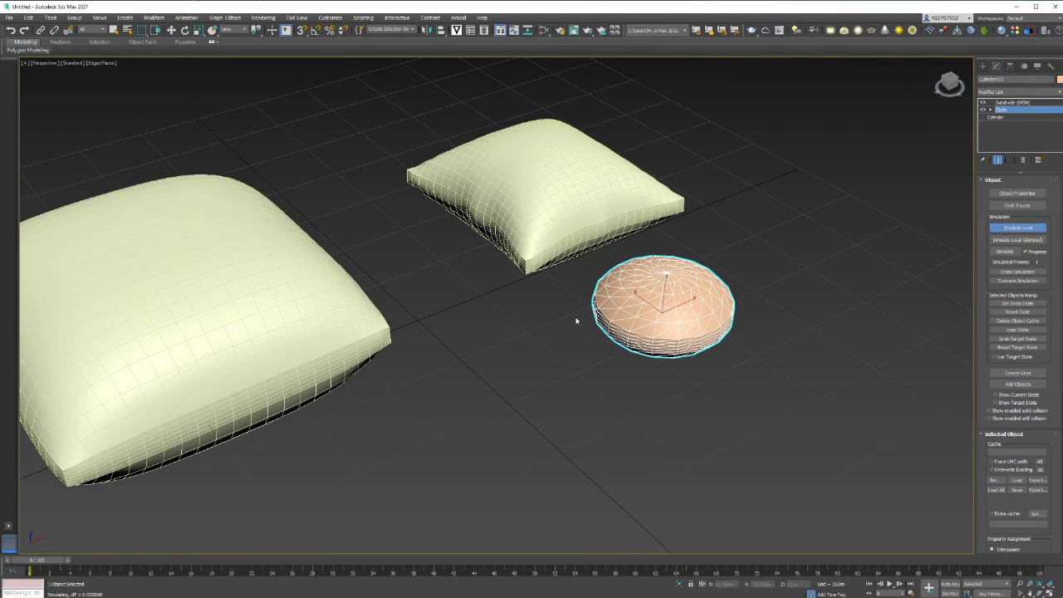
key(Escape)
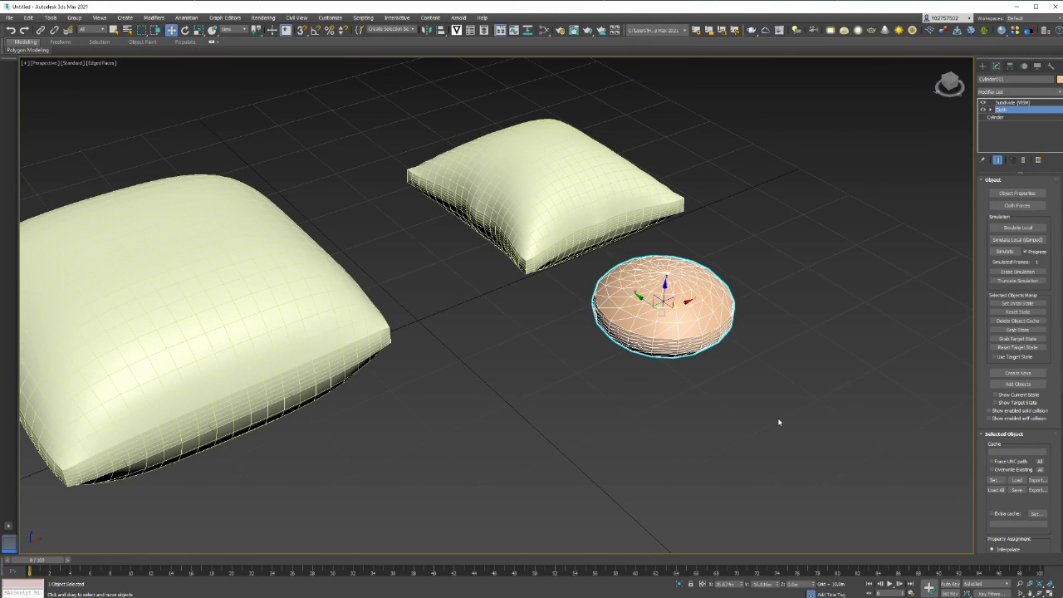